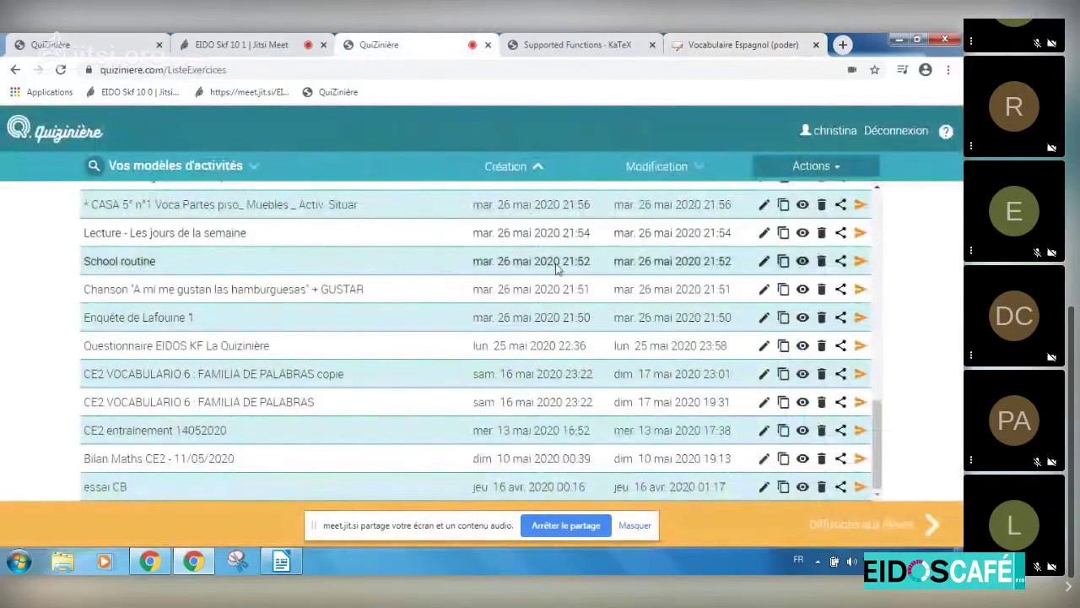
# Open the Eidos KF activity for editing and add a question text block after the last text answer block.
pyautogui.moveTo(882, 432); pyautogui.dragTo(898, 218)
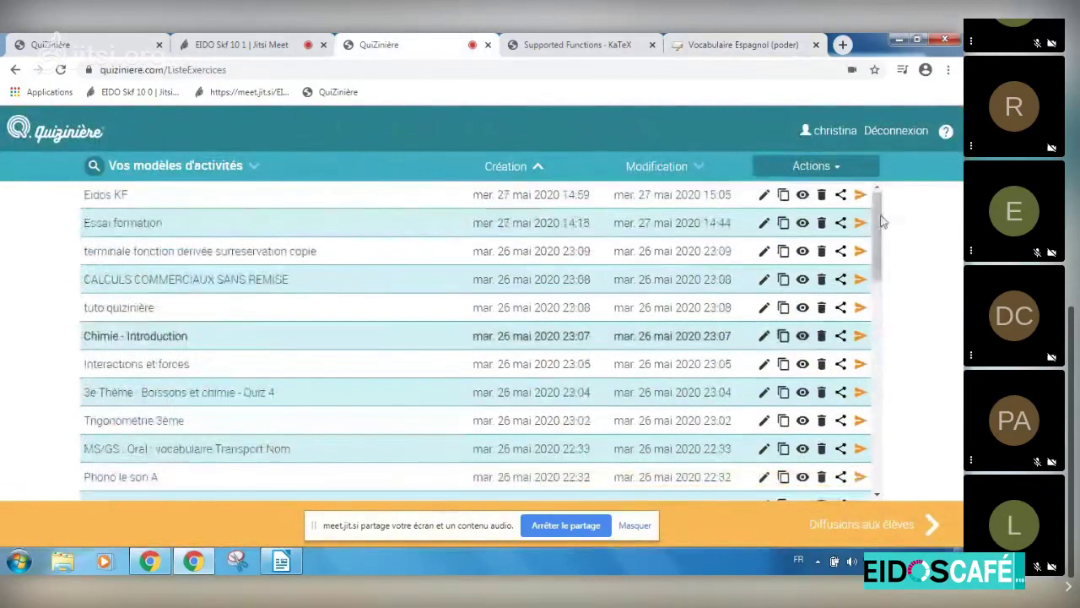
pyautogui.click(765, 200)
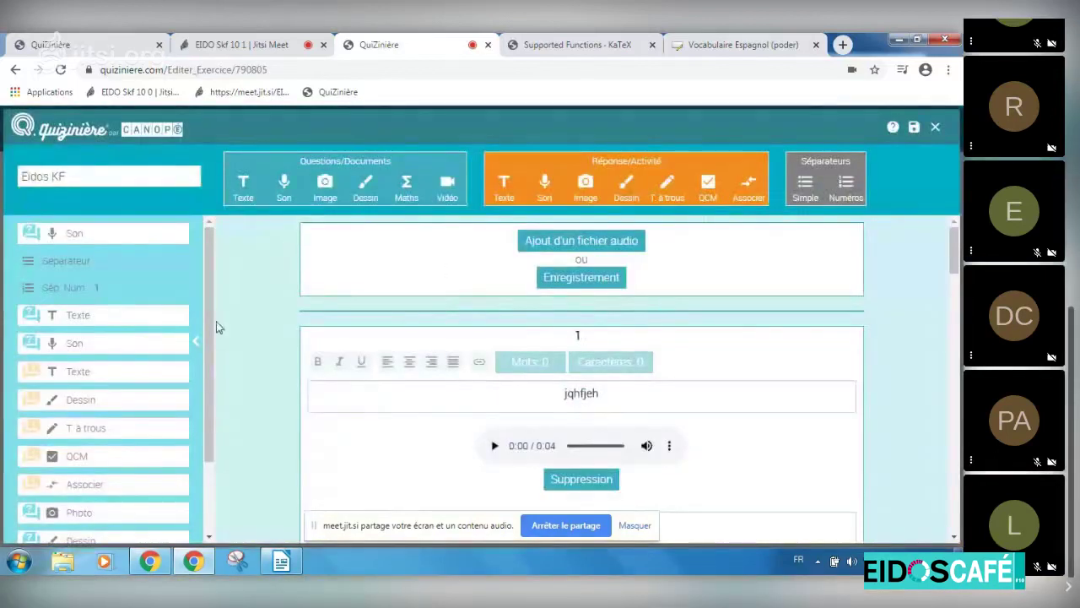
pyautogui.moveTo(211, 326); pyautogui.dragTo(226, 479)
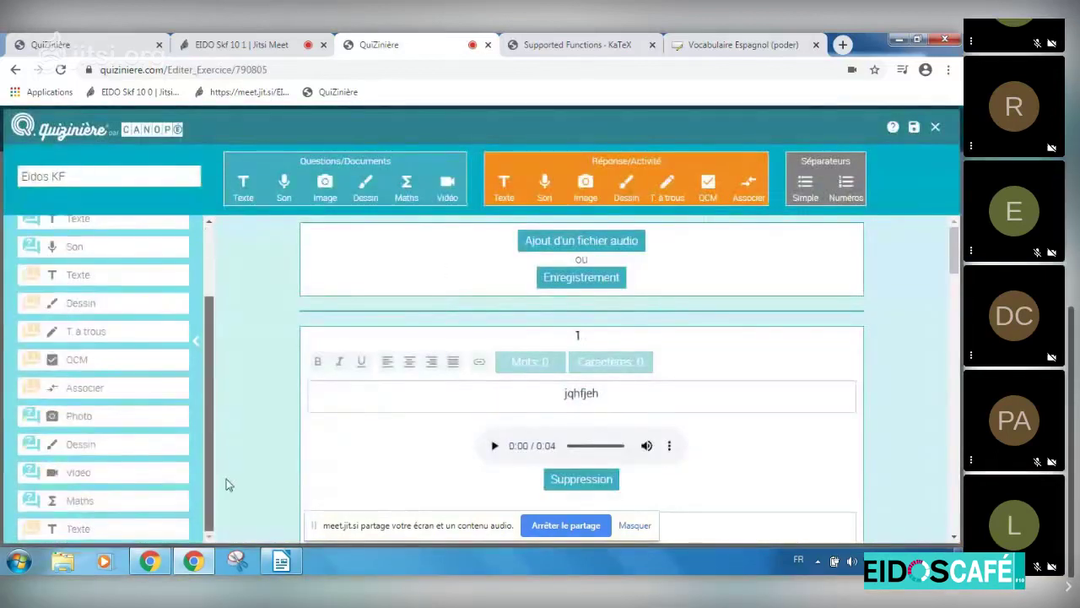
pyautogui.click(144, 530)
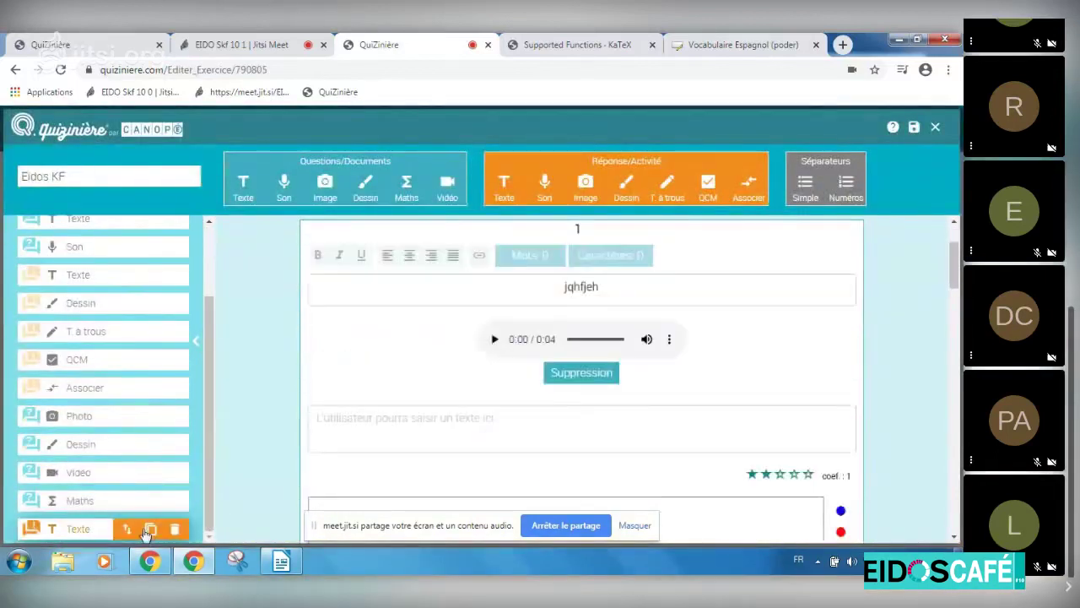
pyautogui.click(242, 205)
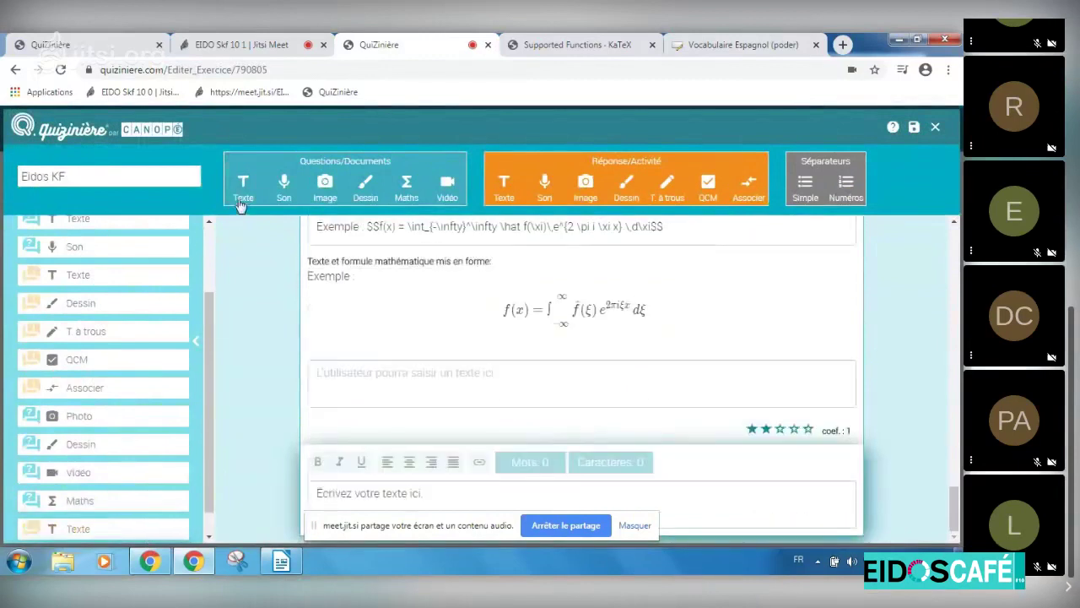
pyautogui.click(454, 490)
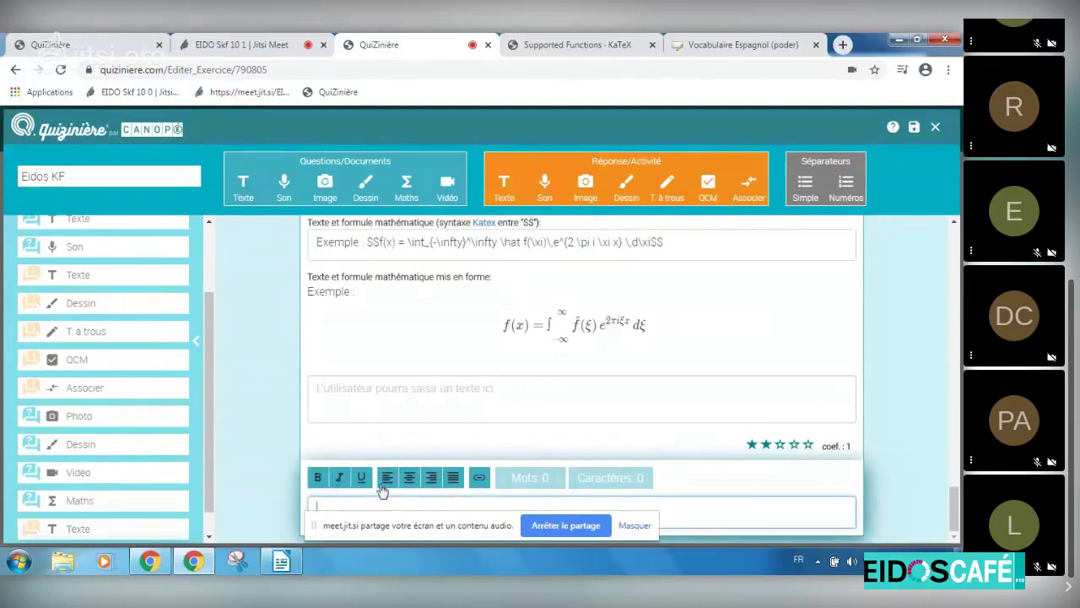
pyautogui.click(479, 477)
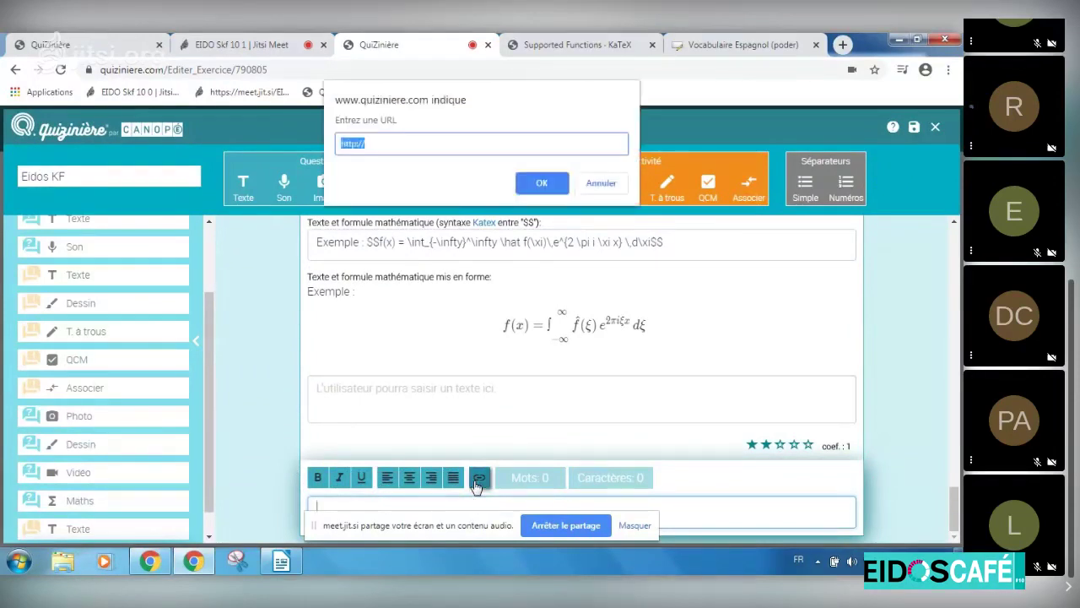
pyautogui.press('Right')
pyautogui.hotkey('ctrl', 'a')
pyautogui.click(542, 182)
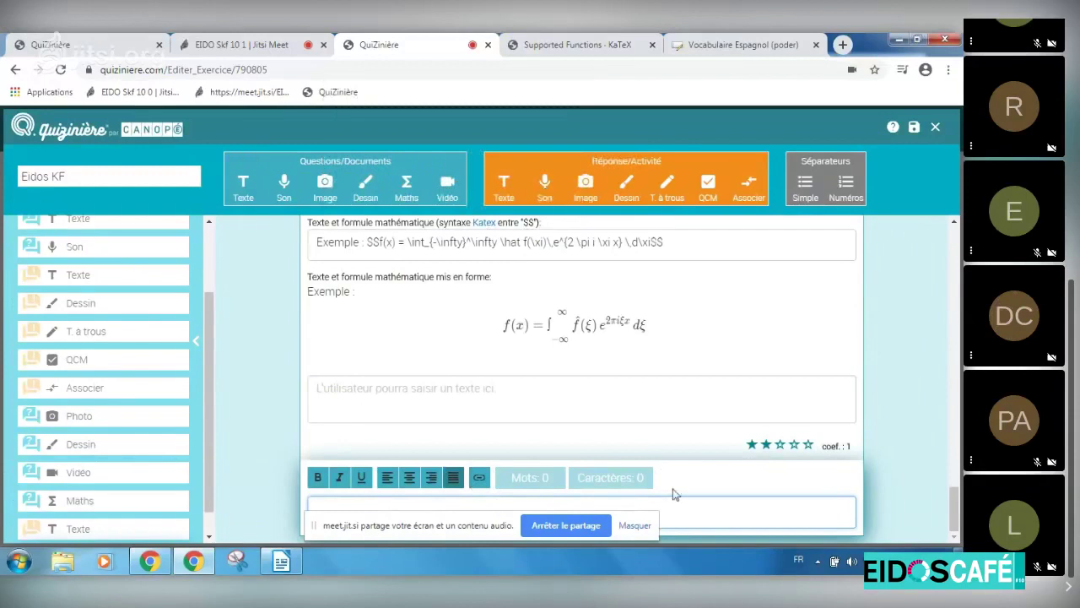
pyautogui.click(635, 525)
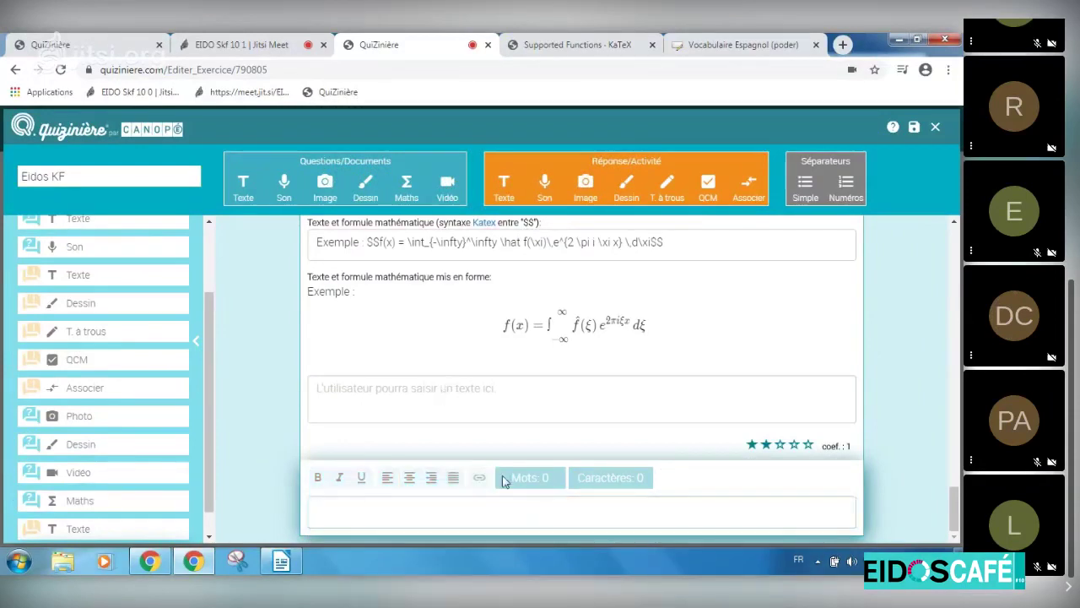
pyautogui.click(402, 519)
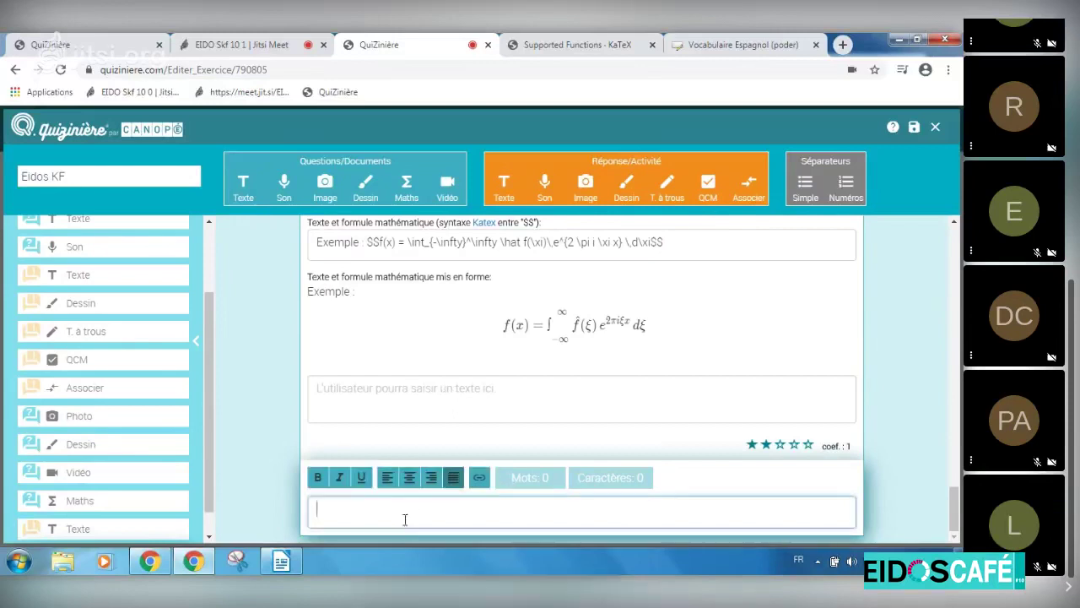
pyautogui.click(479, 479)
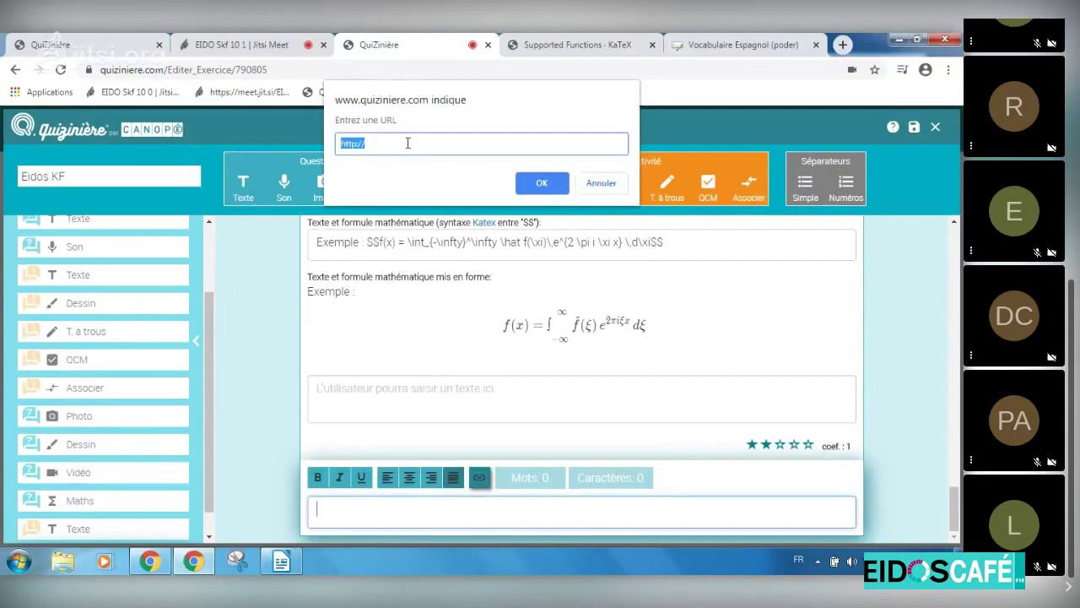
pyautogui.write('https://learningapps.org/6523819')
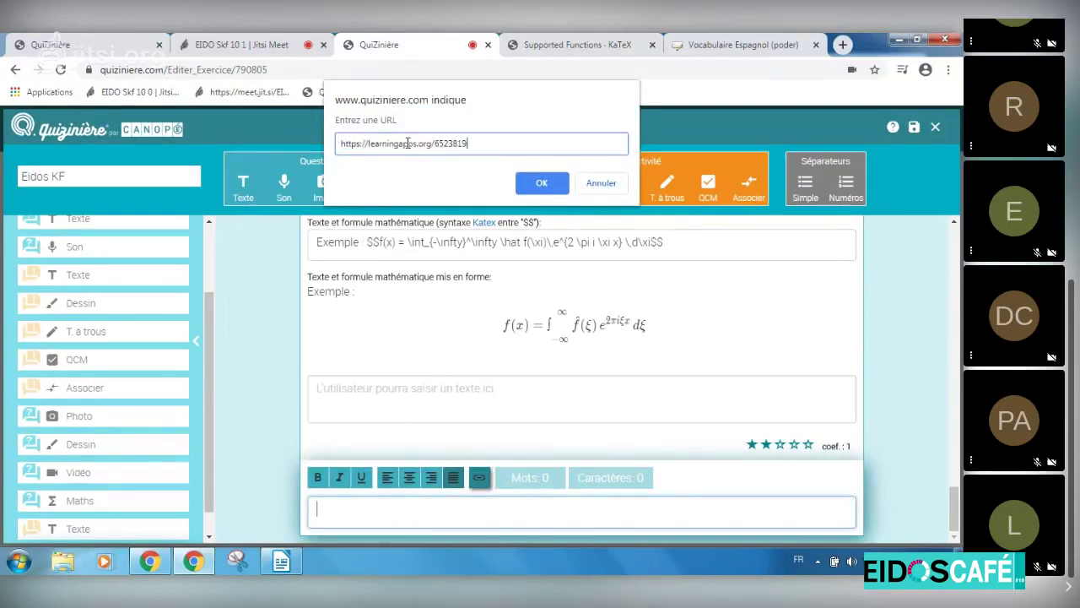
pyautogui.click(532, 182)
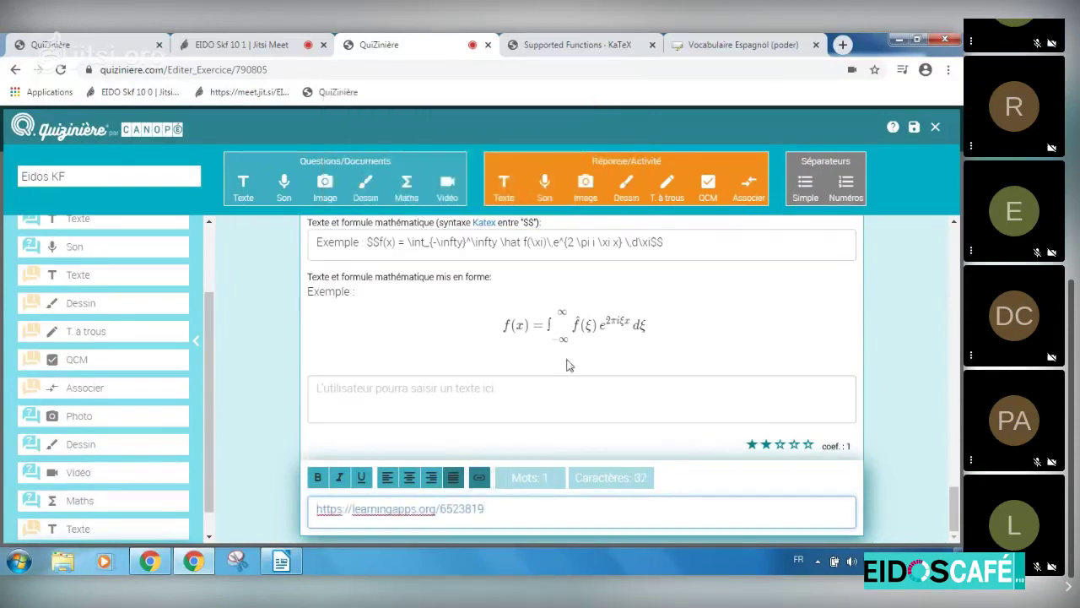
# Save the Eidos KF activity and return to the list of activity models.
pyautogui.tripleClick(535, 509)
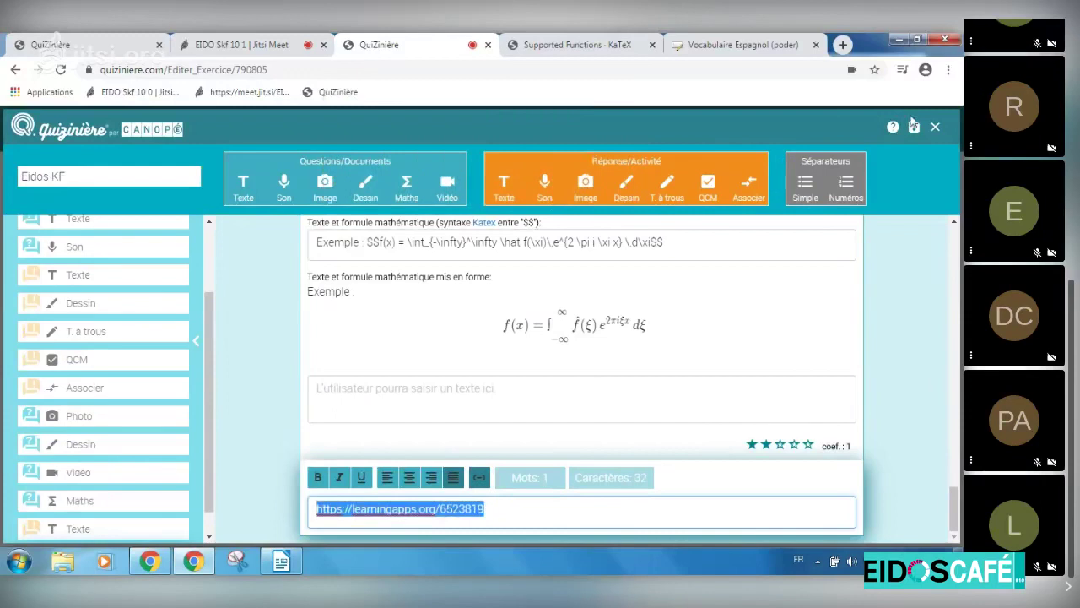
pyautogui.click(913, 127)
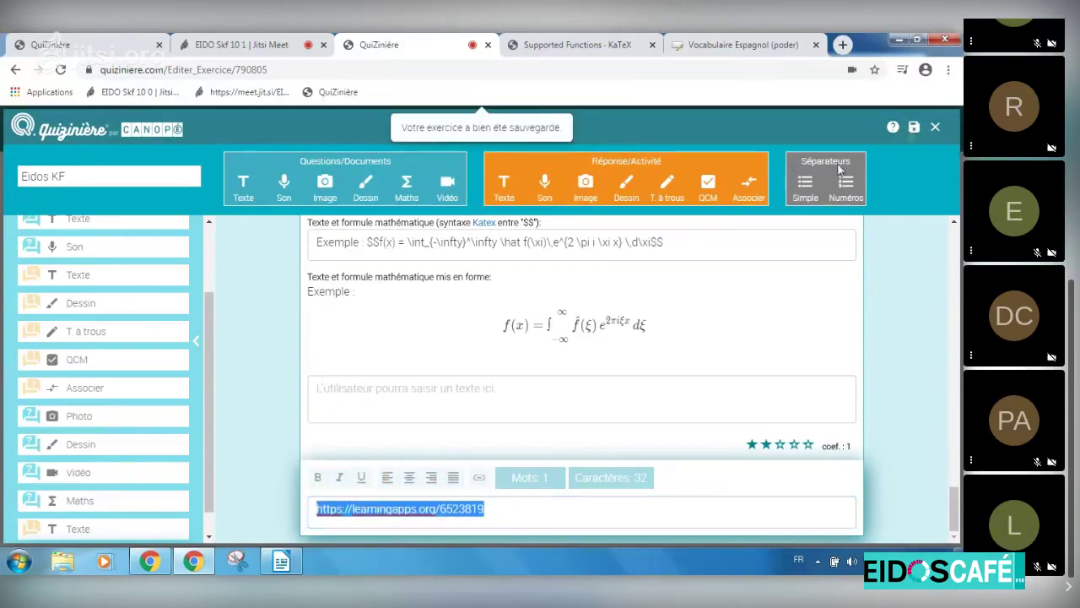
pyautogui.click(937, 128)
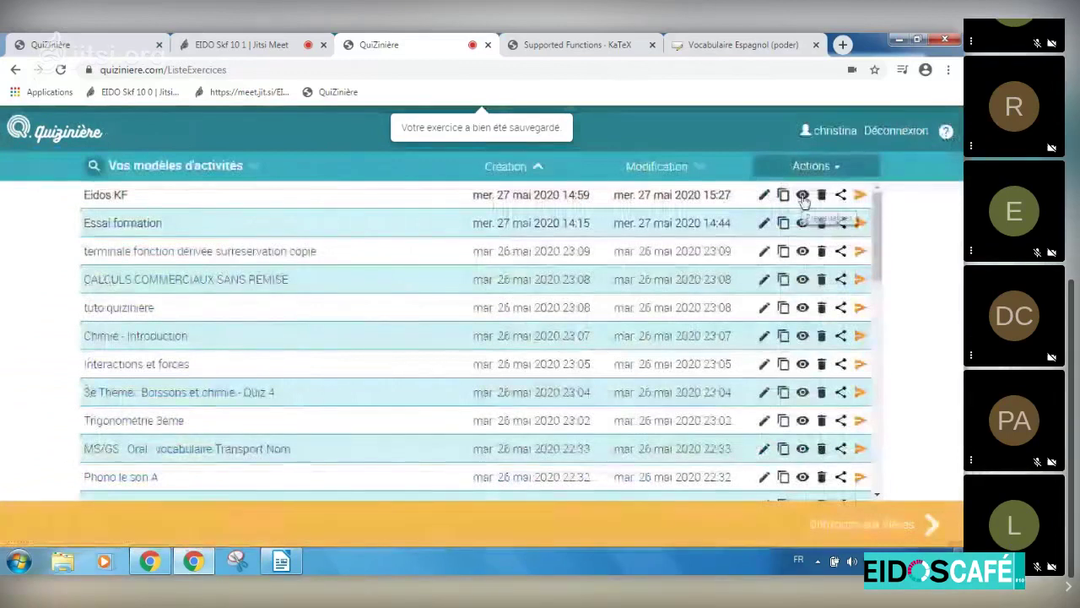
# Preview the Eidos KF activity, follow its LearningApps link and examine the Spanish vocabulary exercise on poder.
pyautogui.click(802, 195)
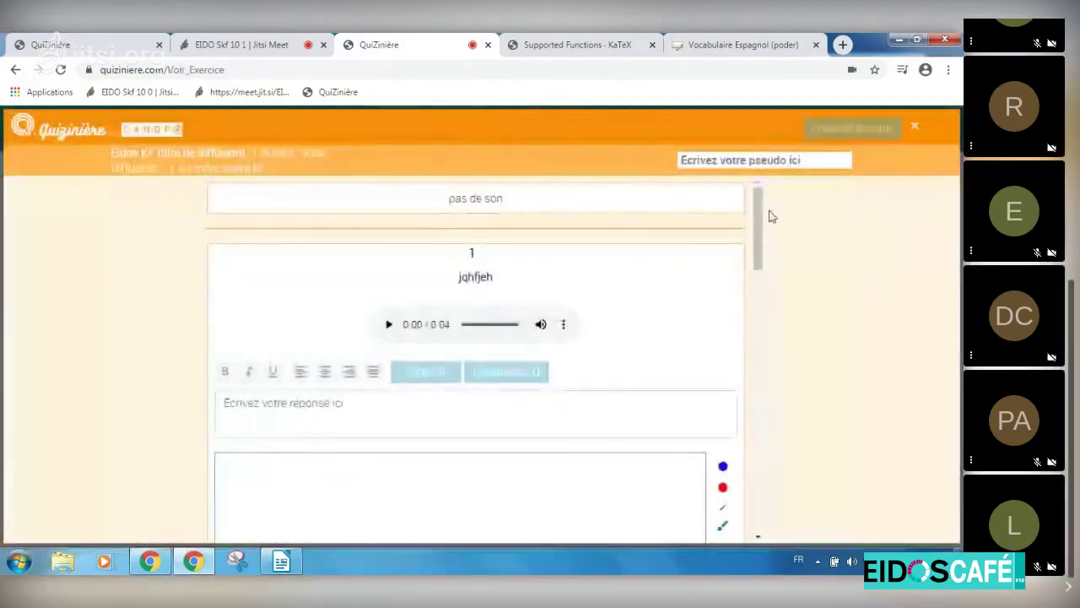
pyautogui.moveTo(760, 222); pyautogui.dragTo(778, 516)
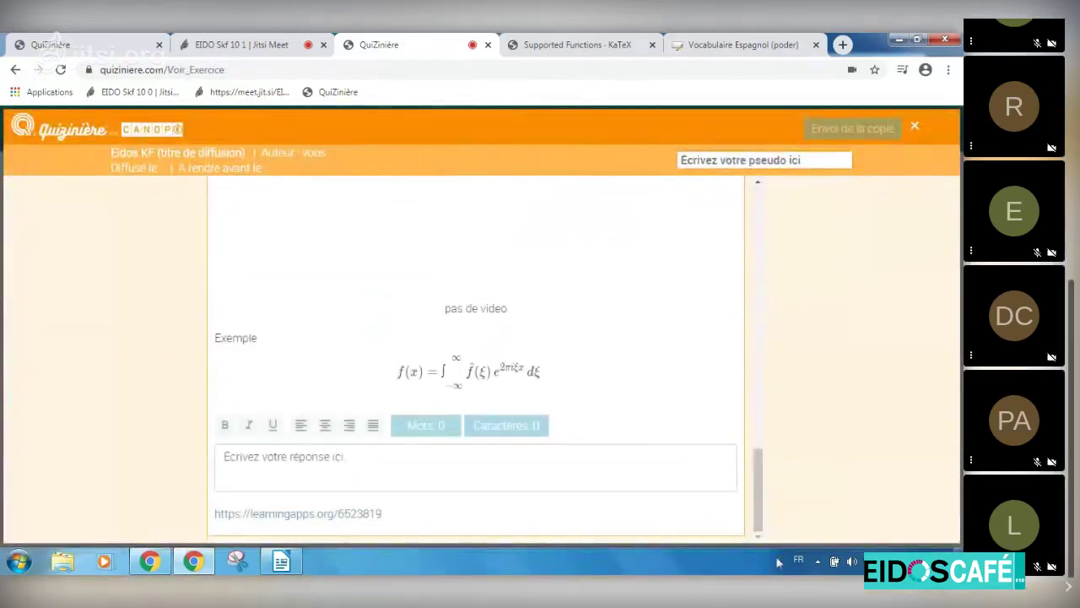
pyautogui.click(334, 515)
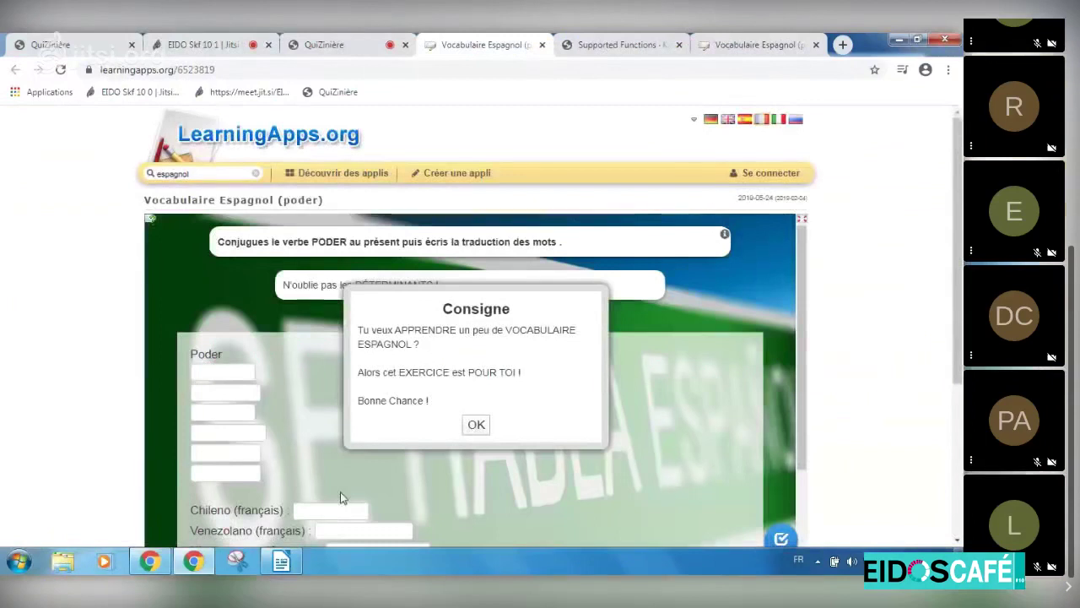
pyautogui.click(477, 426)
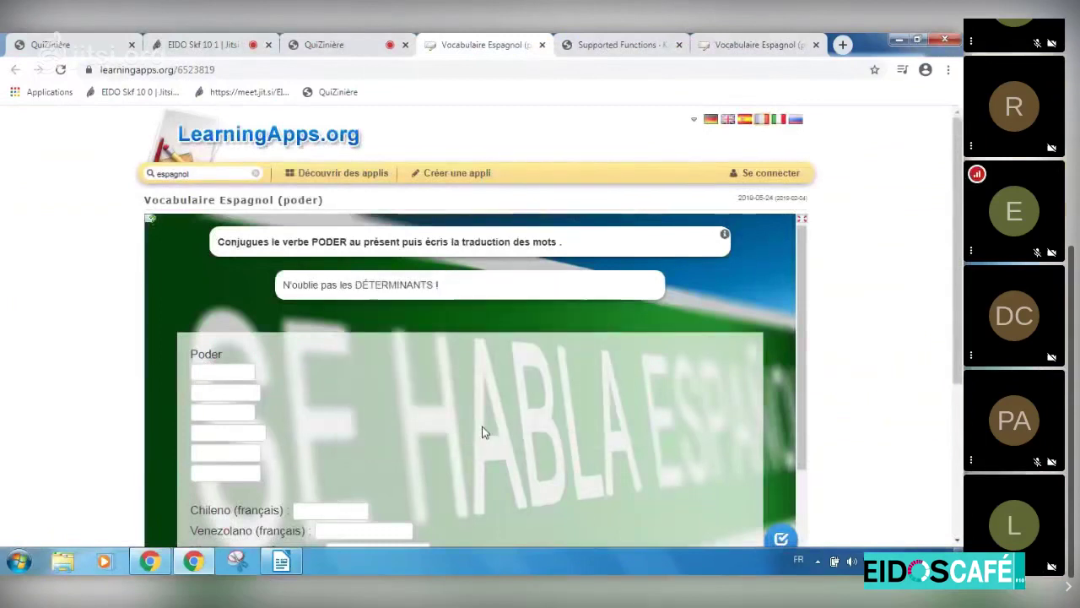
pyautogui.moveTo(804, 293); pyautogui.dragTo(806, 371)
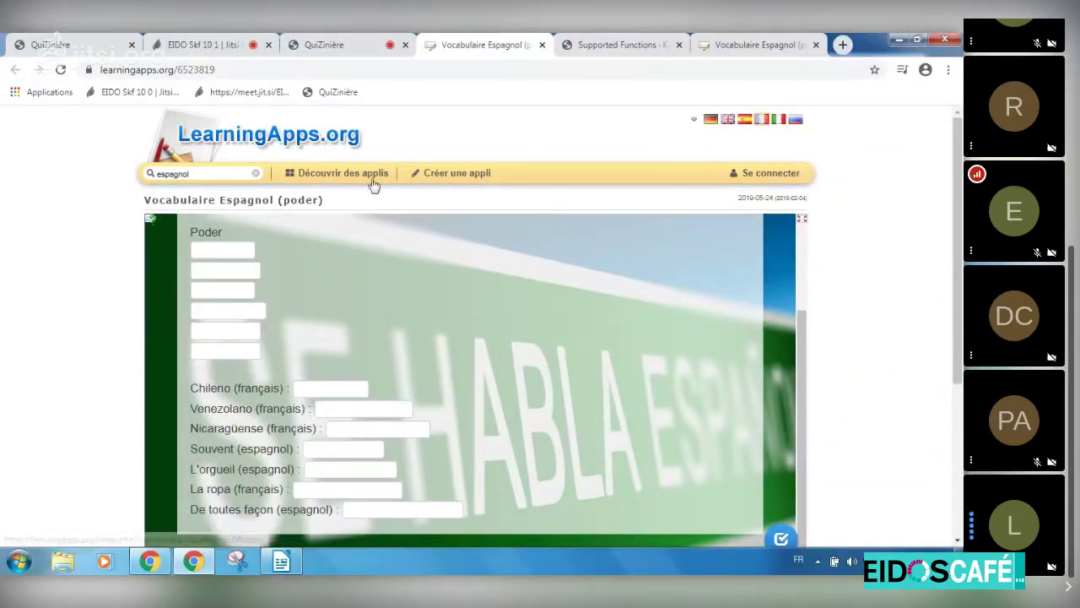
# Return to the Eidos KF preview and close it.
pyautogui.click(319, 49)
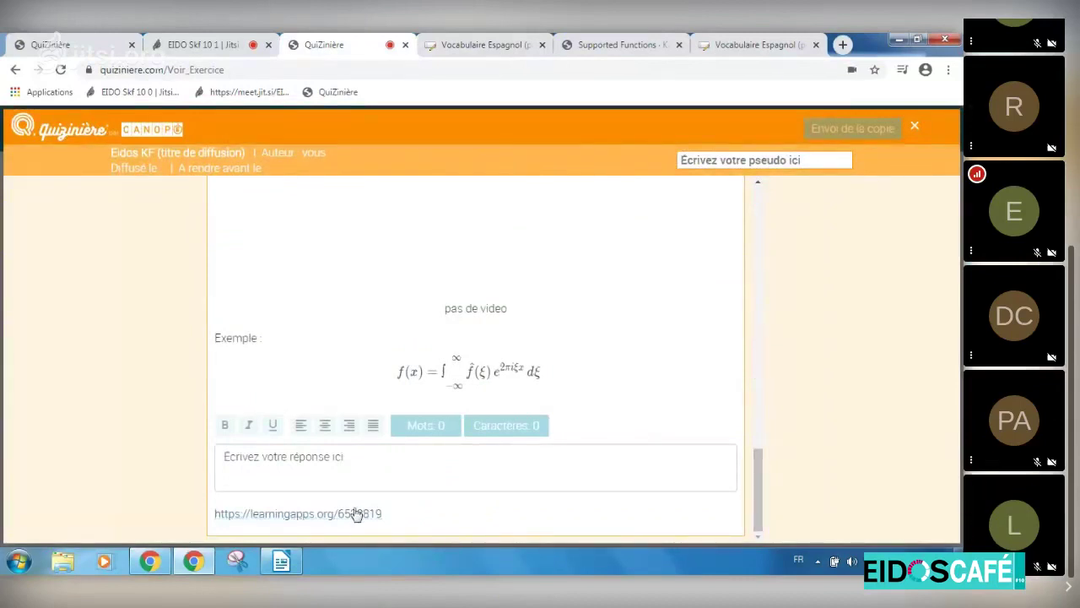
pyautogui.click(278, 513)
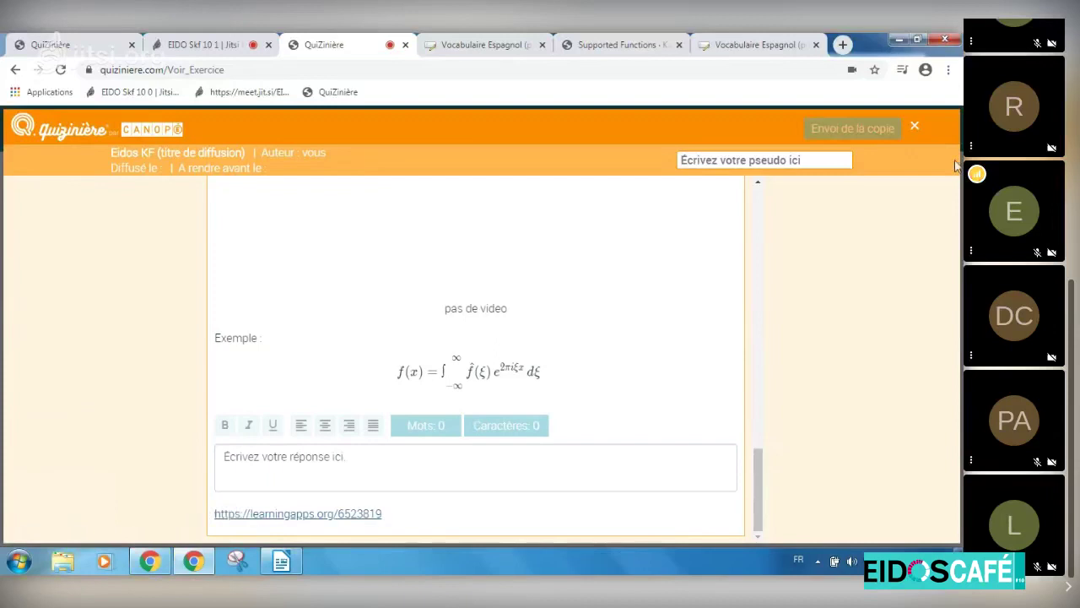
pyautogui.click(915, 127)
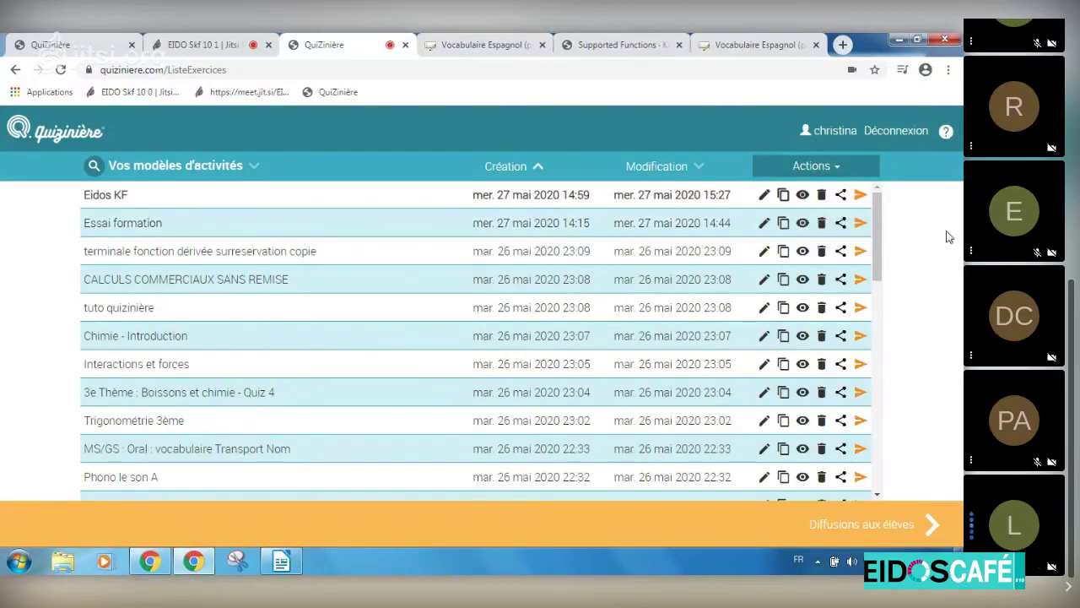
# Preview the CE2 entraînement 14052020 activity and examine the drawing area with the 3648 place-value table.
pyautogui.moveTo(880, 215); pyautogui.dragTo(904, 381)
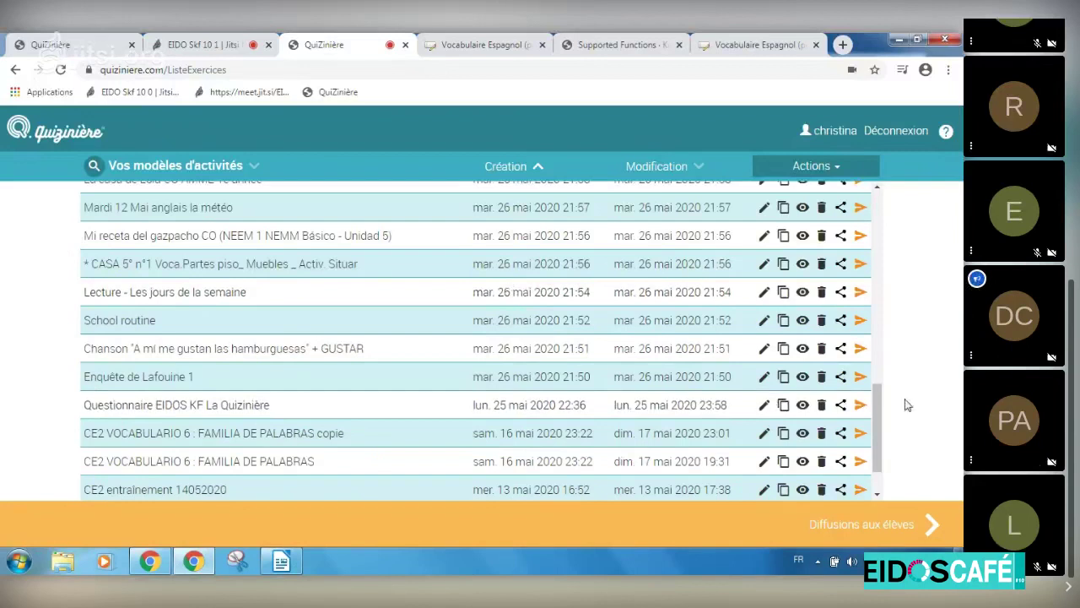
pyautogui.moveTo(878, 413); pyautogui.dragTo(897, 261)
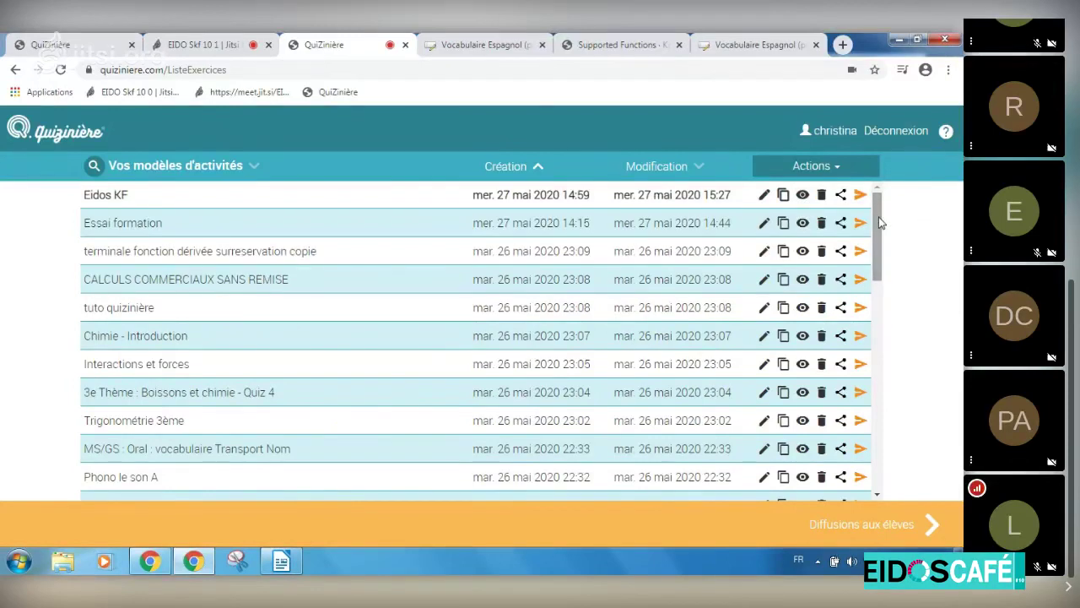
pyautogui.moveTo(879, 222); pyautogui.dragTo(880, 238)
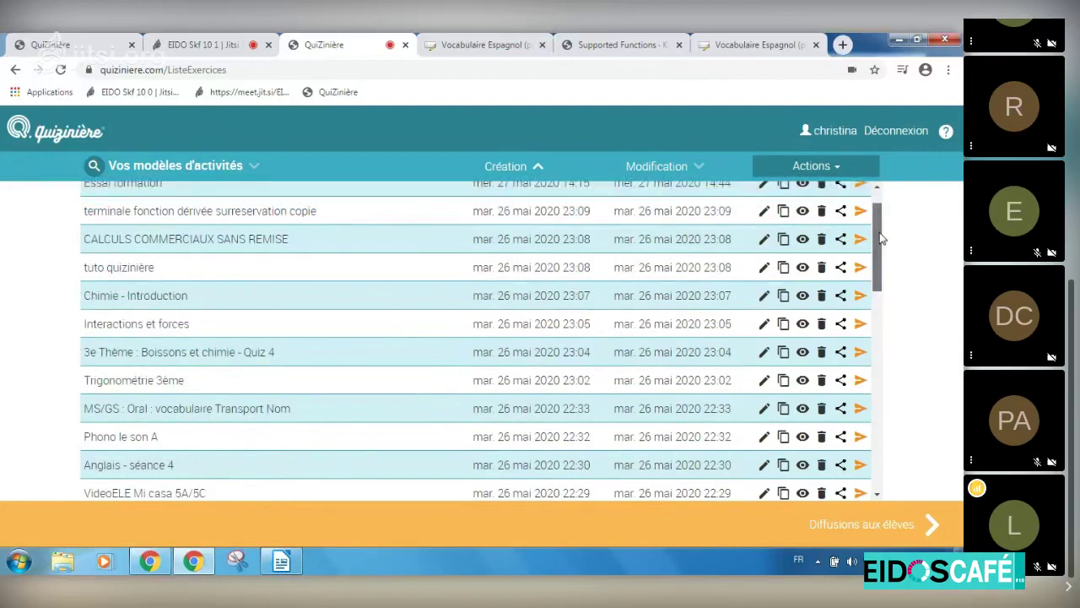
pyautogui.moveTo(880, 238); pyautogui.dragTo(902, 475)
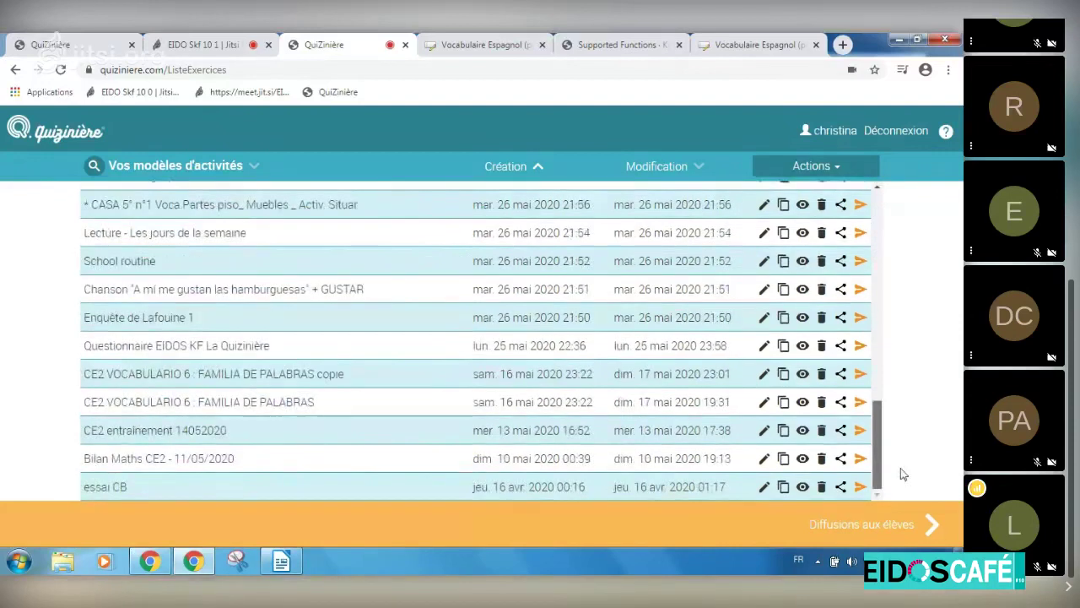
pyautogui.click(802, 437)
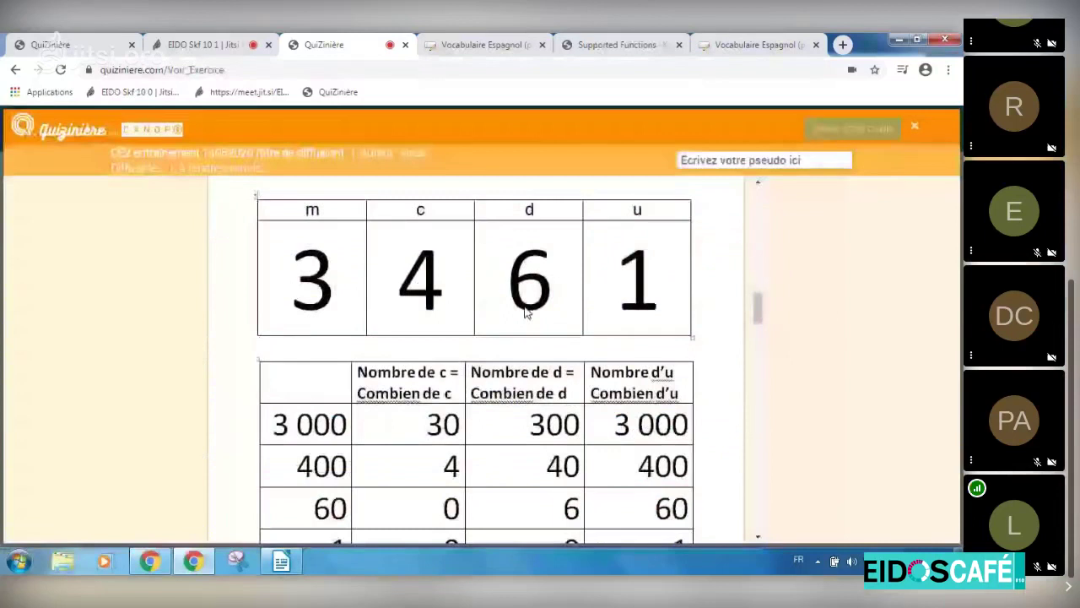
pyautogui.moveTo(759, 308); pyautogui.dragTo(762, 434)
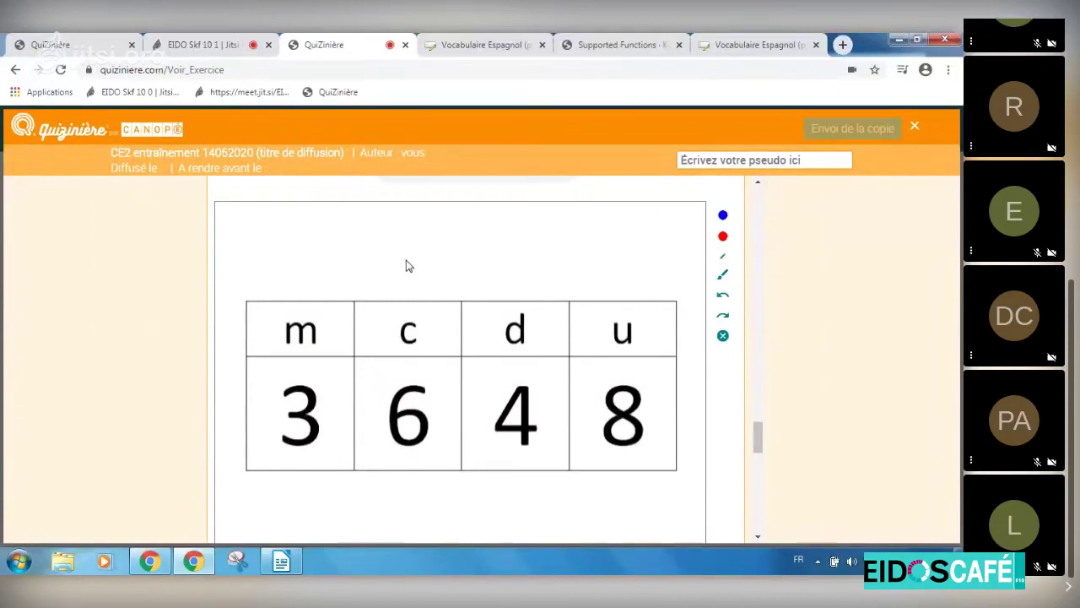
# Handwrite a blue 4 over the tens column of the place-value table and close the preview.
pyautogui.click(722, 216)
pyautogui.moveTo(541, 333)
pyautogui.mouseDown()
pyautogui.moveTo(521, 403)
pyautogui.moveTo(556, 402)
pyautogui.moveTo(535, 397)
pyautogui.moveTo(537, 422)
pyautogui.mouseUp()
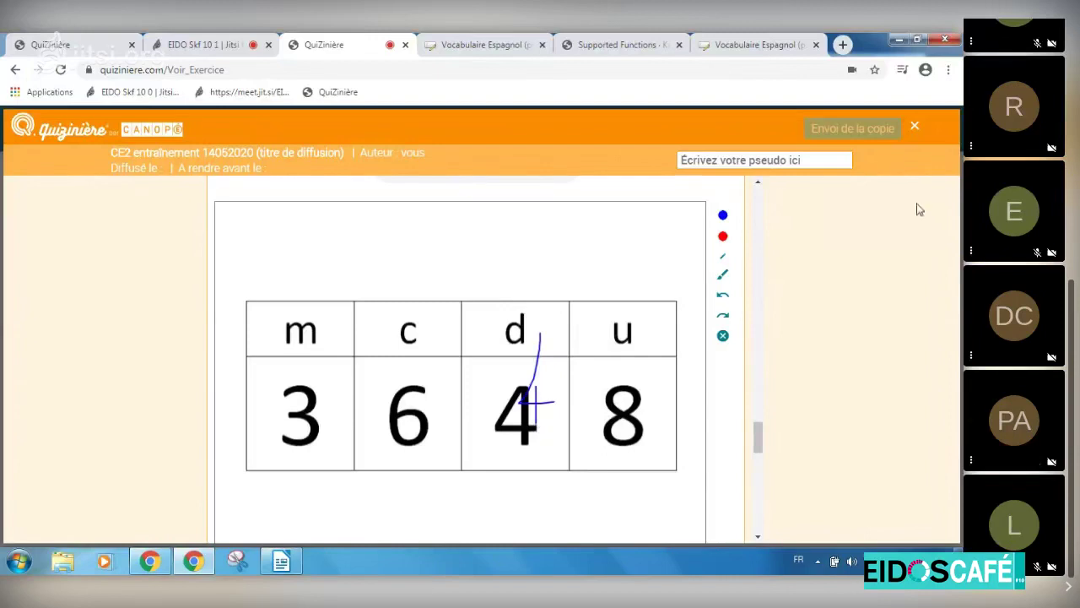
pyautogui.click(915, 128)
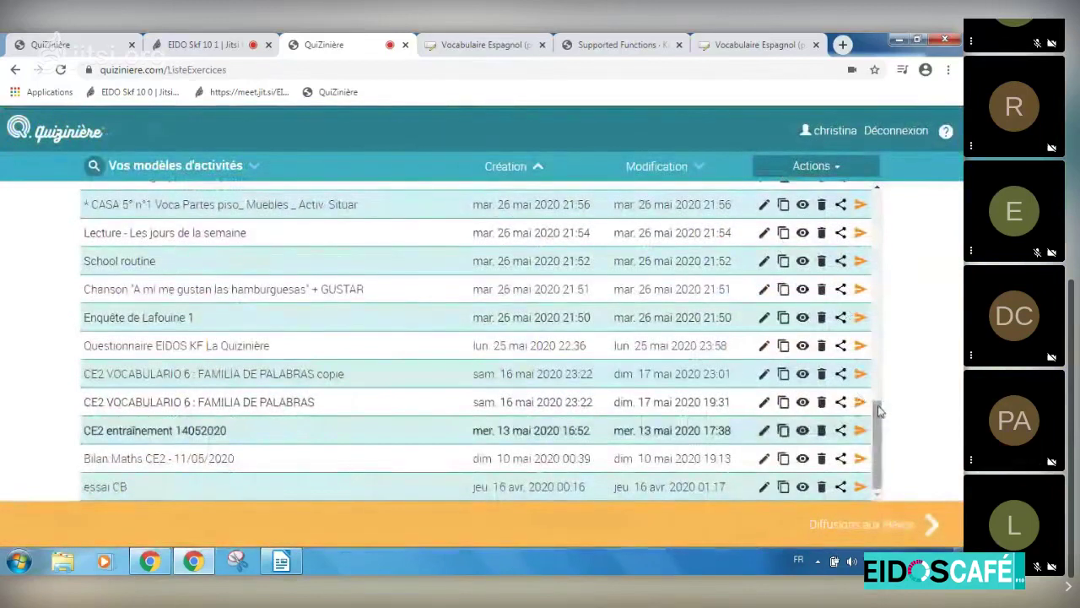
# Open the Eidos KF activity for editing and move the LearningApps link text block above the Maths block.
pyautogui.moveTo(878, 443); pyautogui.dragTo(888, 177)
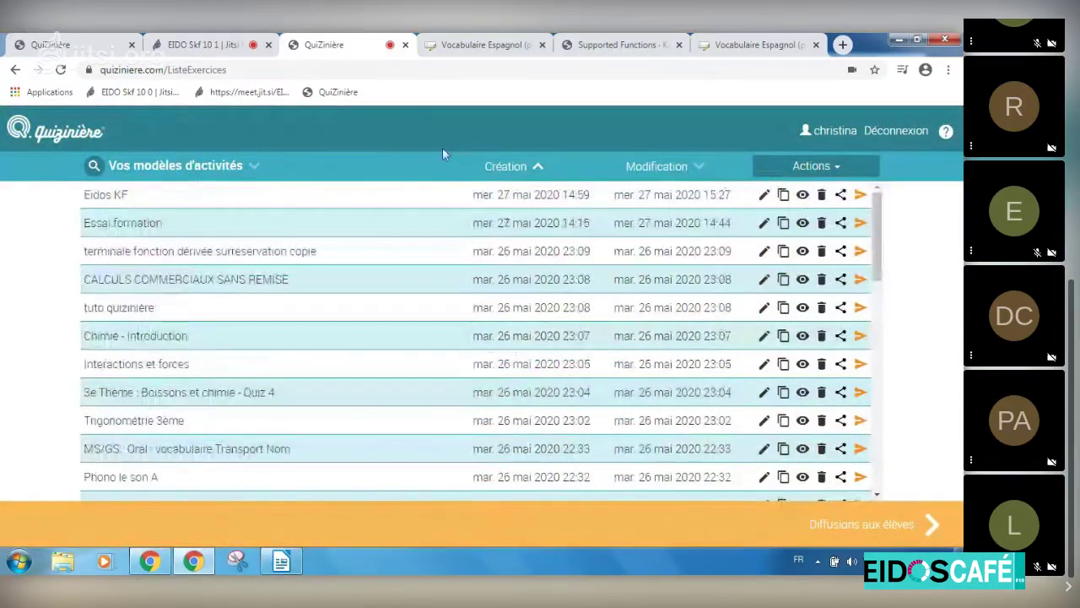
pyautogui.click(763, 196)
pyautogui.moveTo(952, 253); pyautogui.dragTo(954, 506)
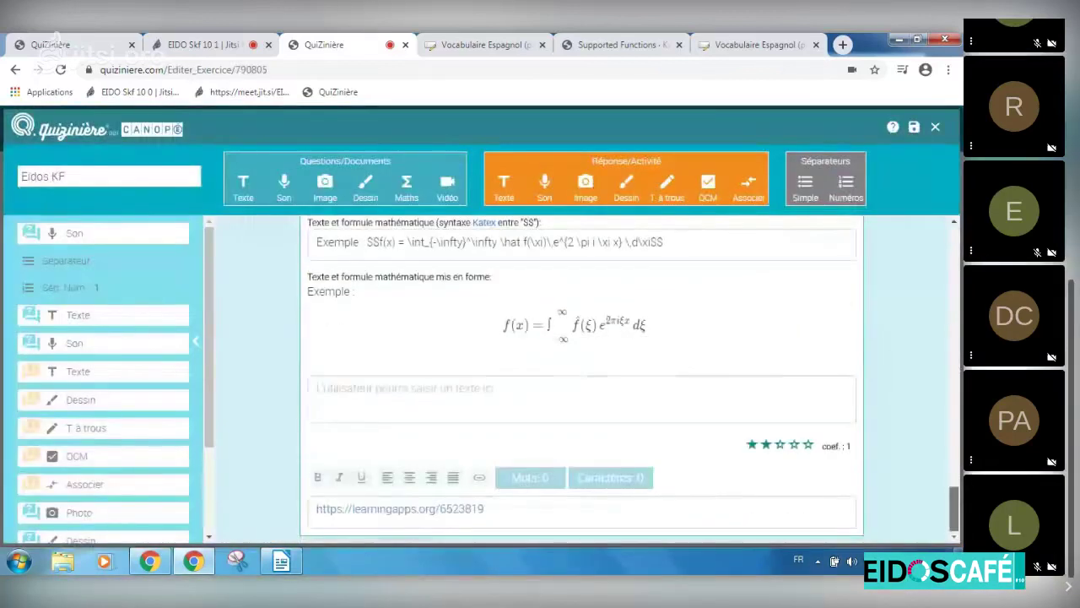
pyautogui.click(168, 510)
pyautogui.scroll(-2, 206, 436)
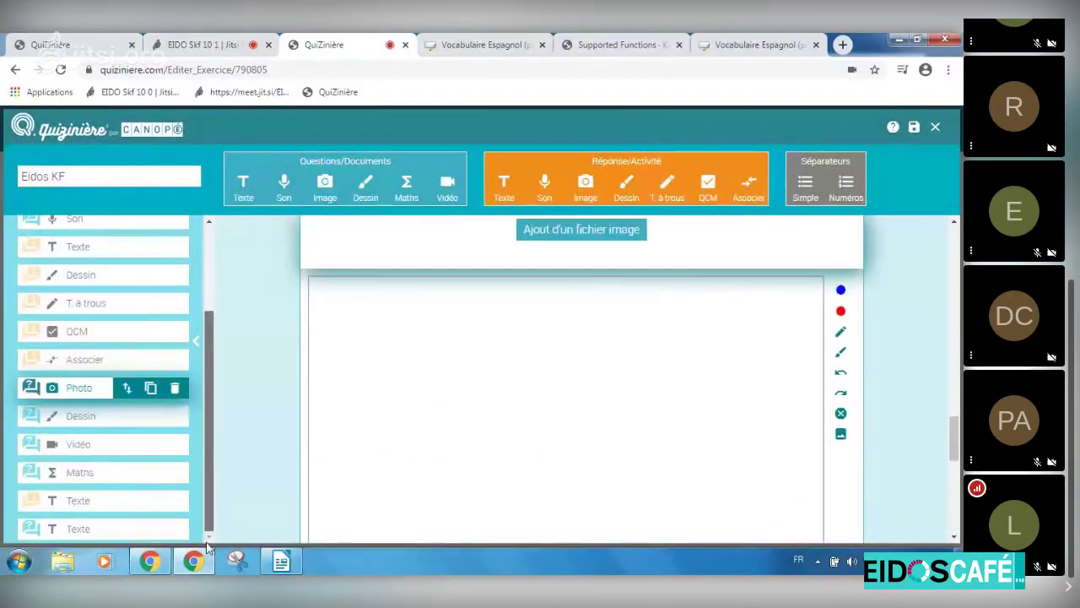
pyautogui.click(125, 528)
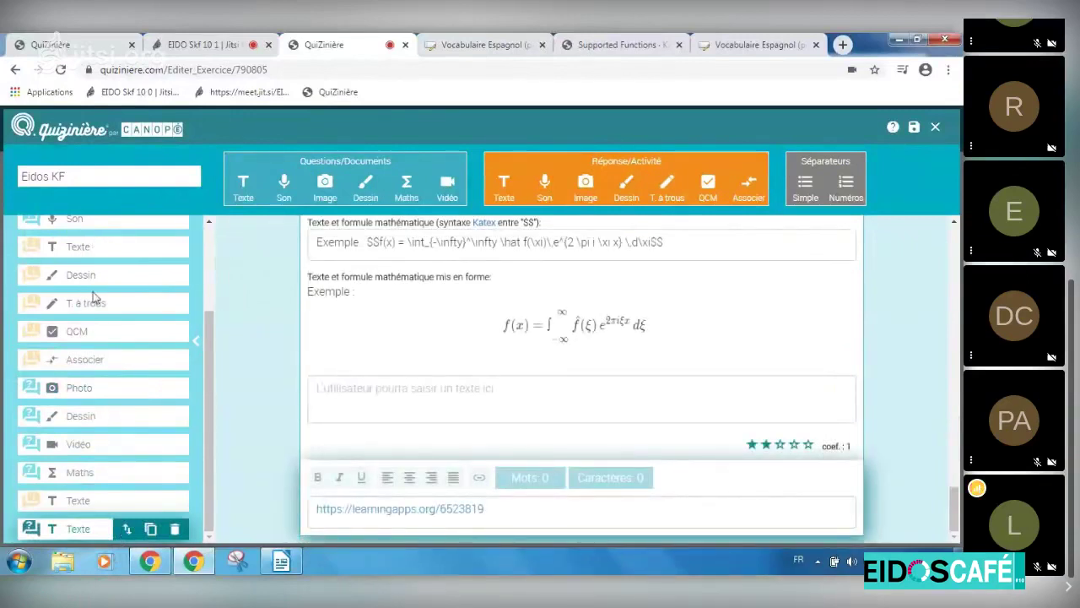
pyautogui.click(124, 530)
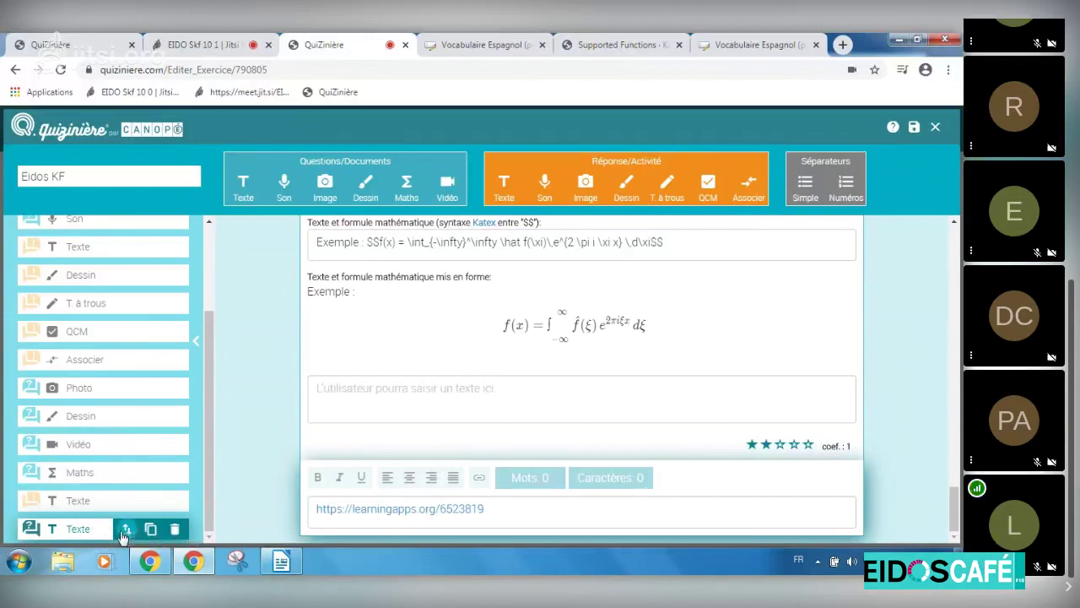
pyautogui.moveTo(124, 534); pyautogui.dragTo(120, 469)
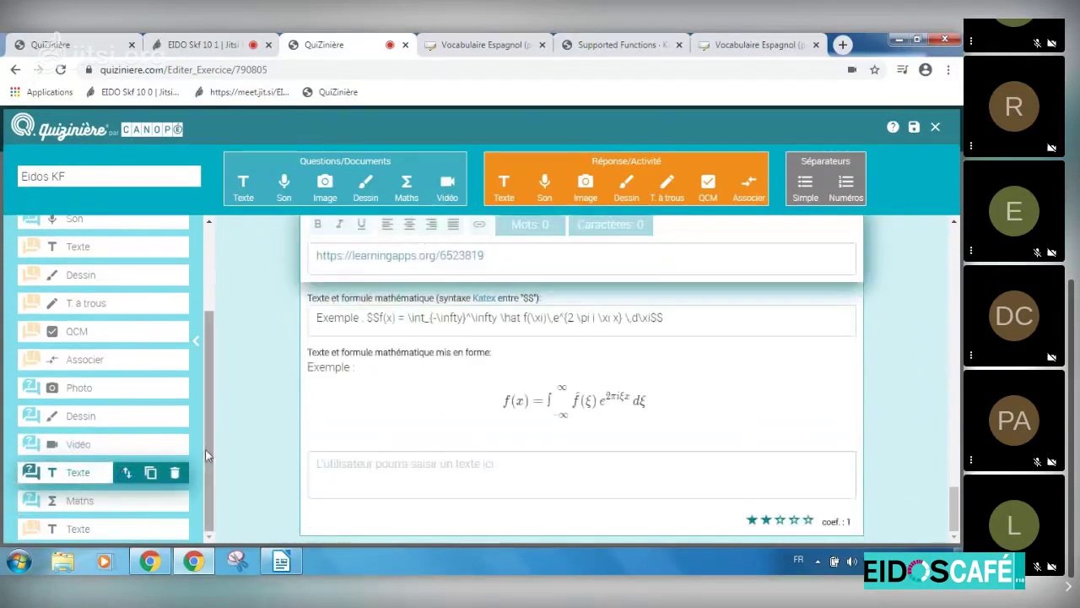
# Add an image block to the questions, open its file chooser without picking a file, and delete the block.
pyautogui.click(155, 530)
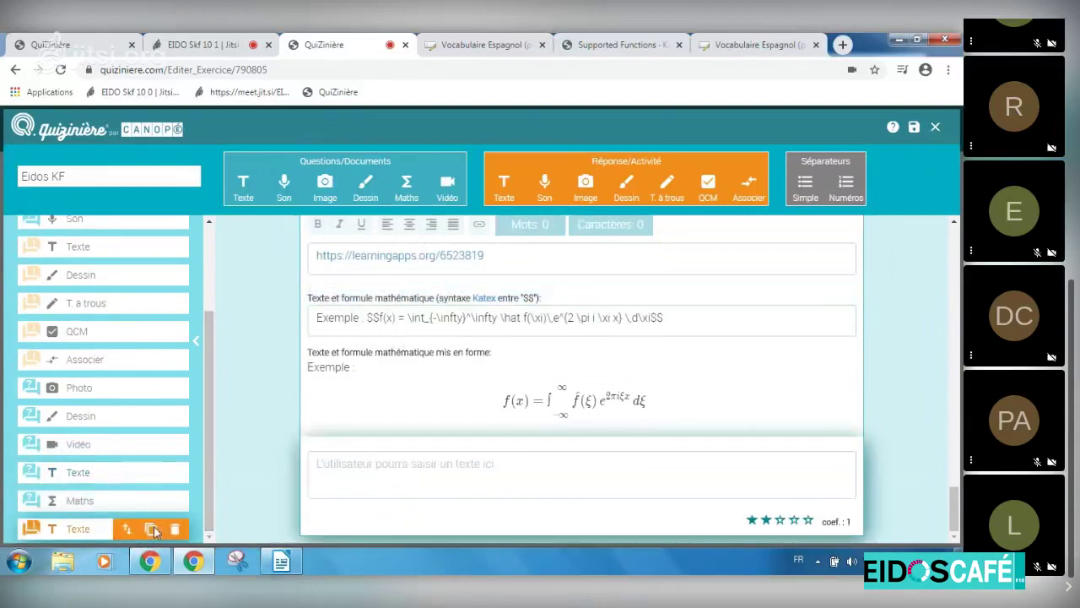
pyautogui.click(332, 173)
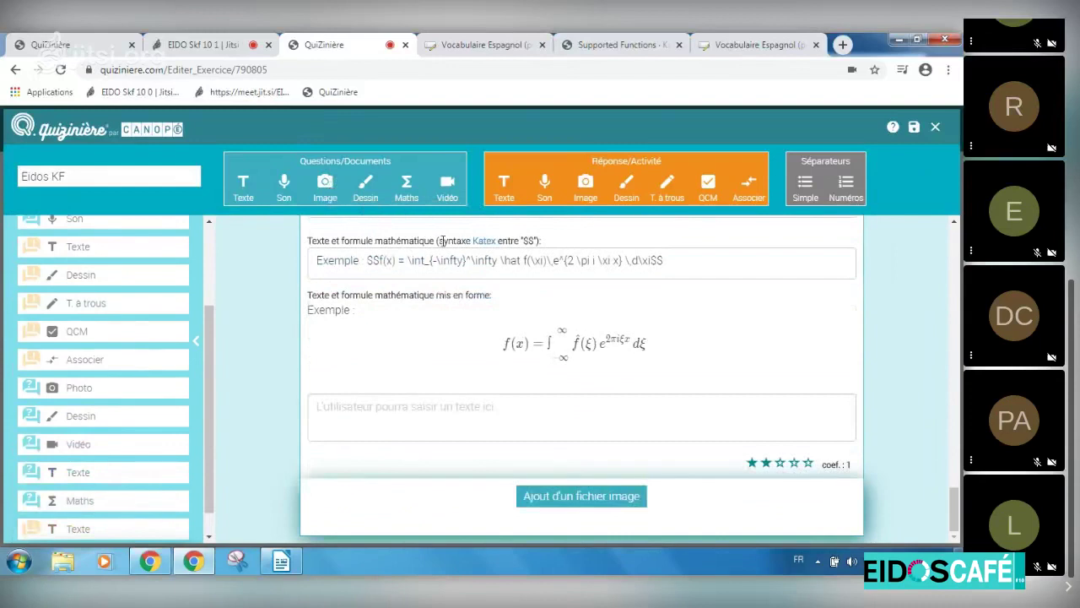
pyautogui.click(567, 500)
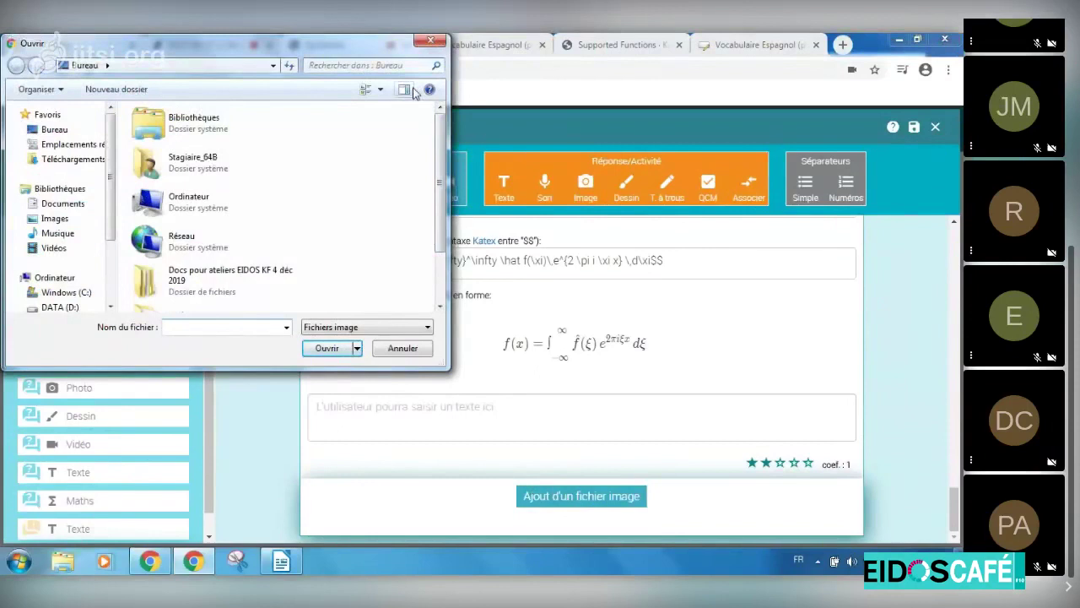
pyautogui.click(430, 44)
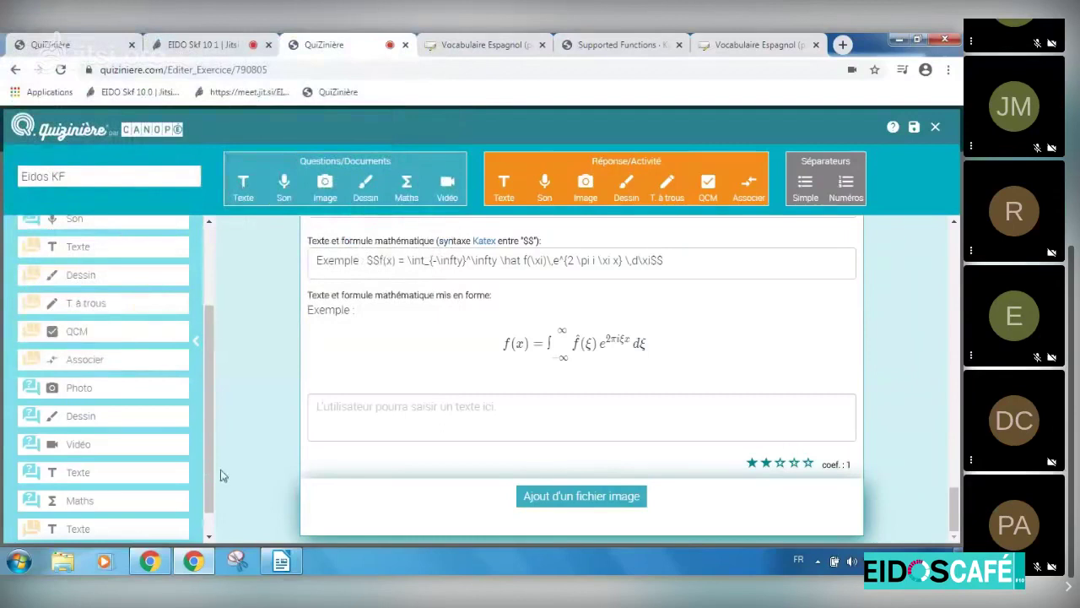
pyautogui.scroll(-1, 215, 471)
pyautogui.click(177, 529)
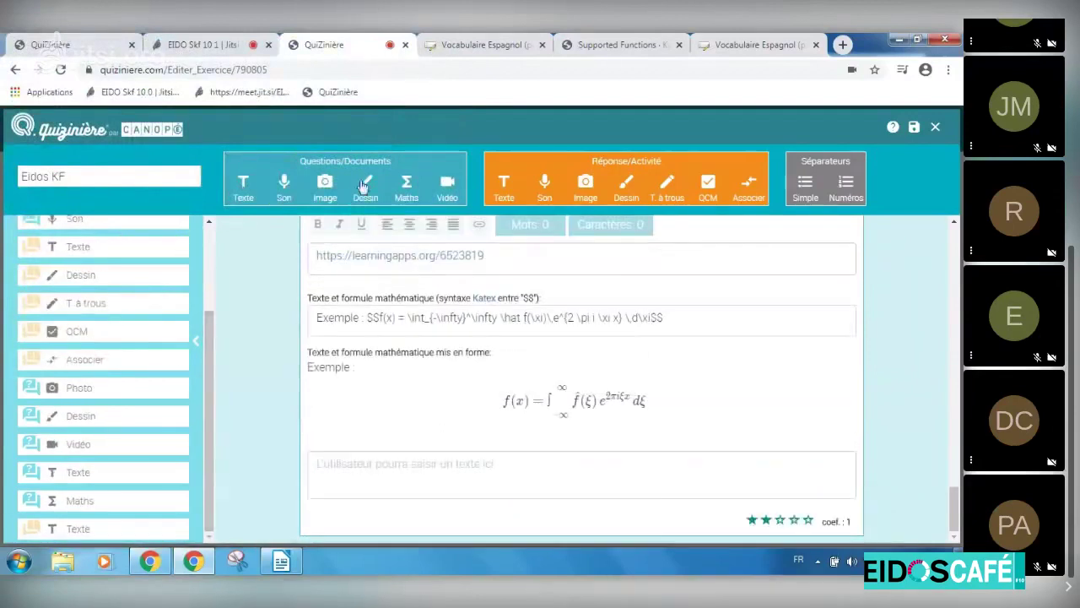
# Add a drawing block to the questions, open and cancel its background image chooser, and select the blue colour.
pyautogui.click(367, 187)
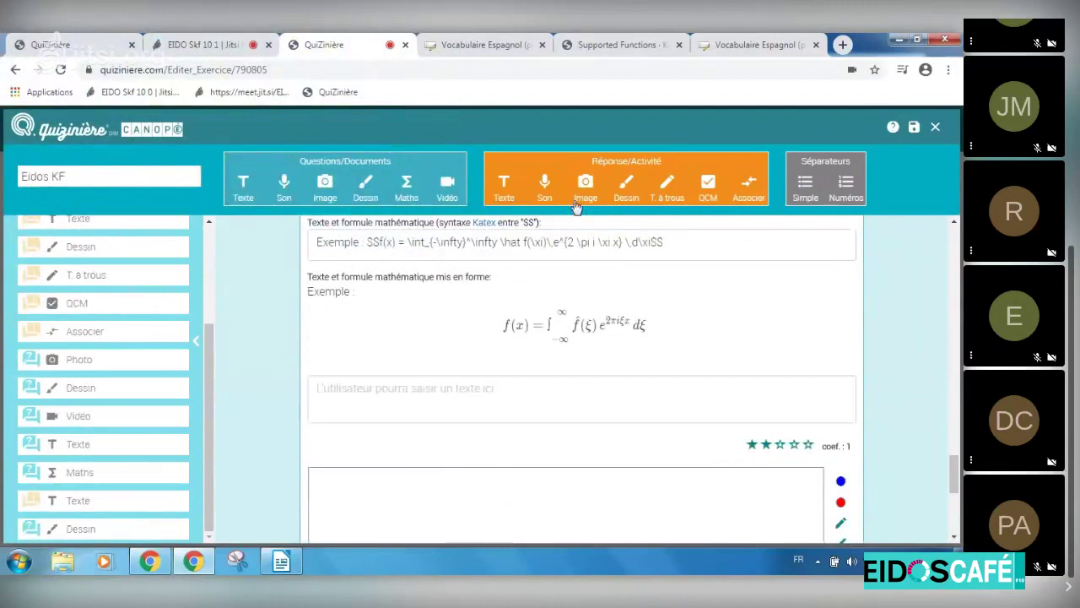
pyautogui.moveTo(955, 463); pyautogui.dragTo(955, 510)
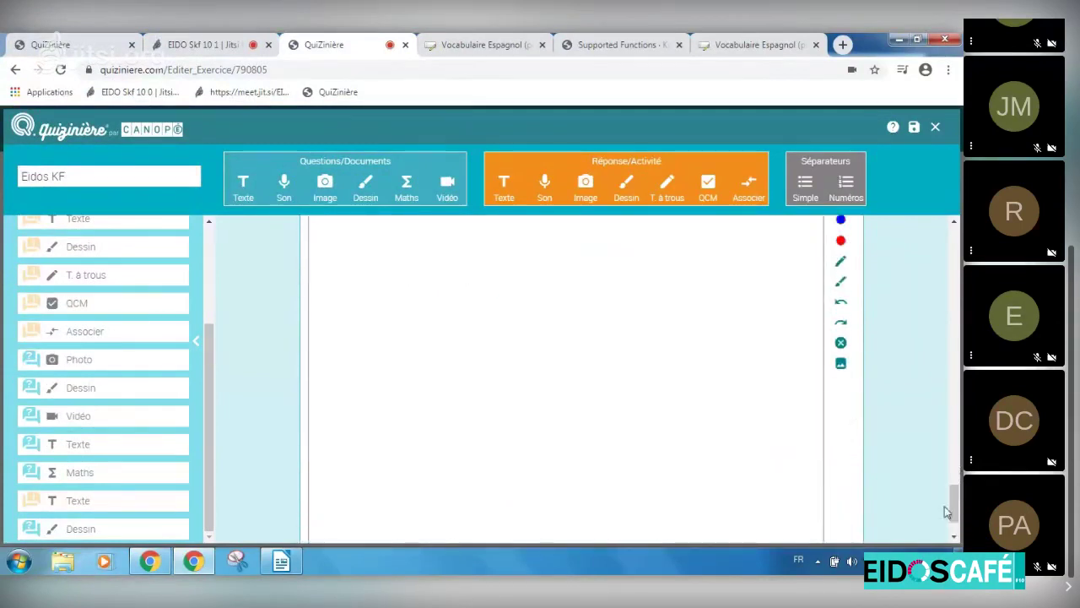
pyautogui.click(842, 366)
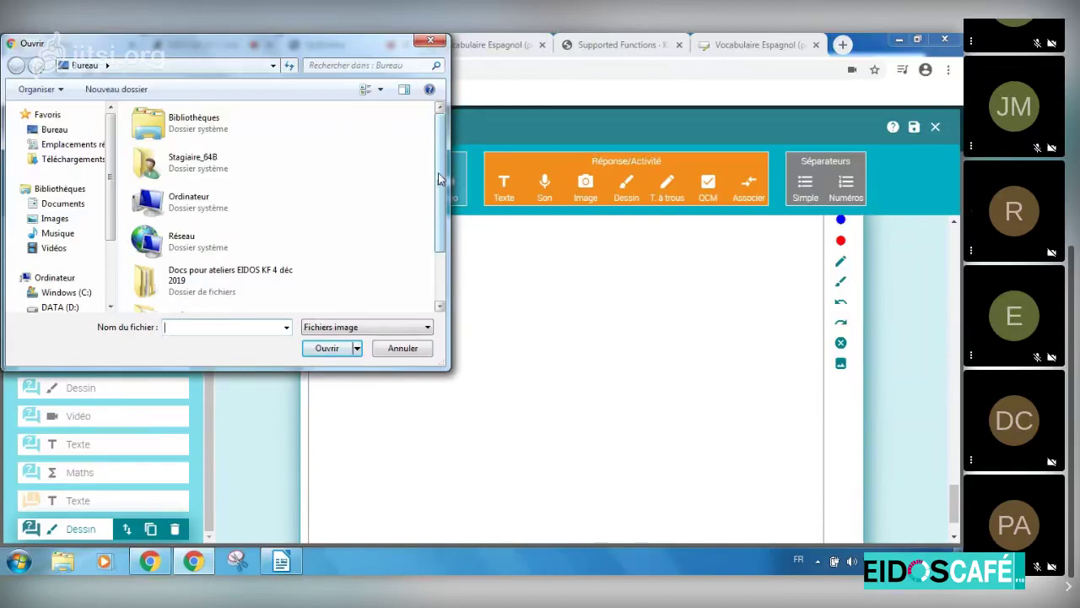
pyautogui.click(431, 40)
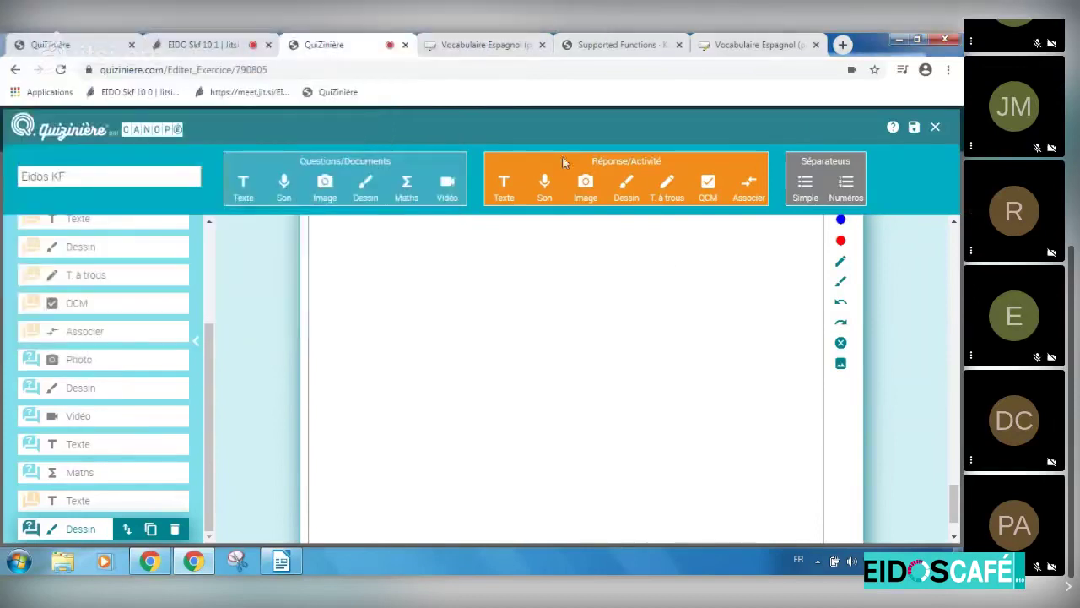
pyautogui.click(841, 220)
# Check the Jitsi meeting, return to the Eidos KF editor and close it without saving the changes.
pyautogui.click(935, 129)
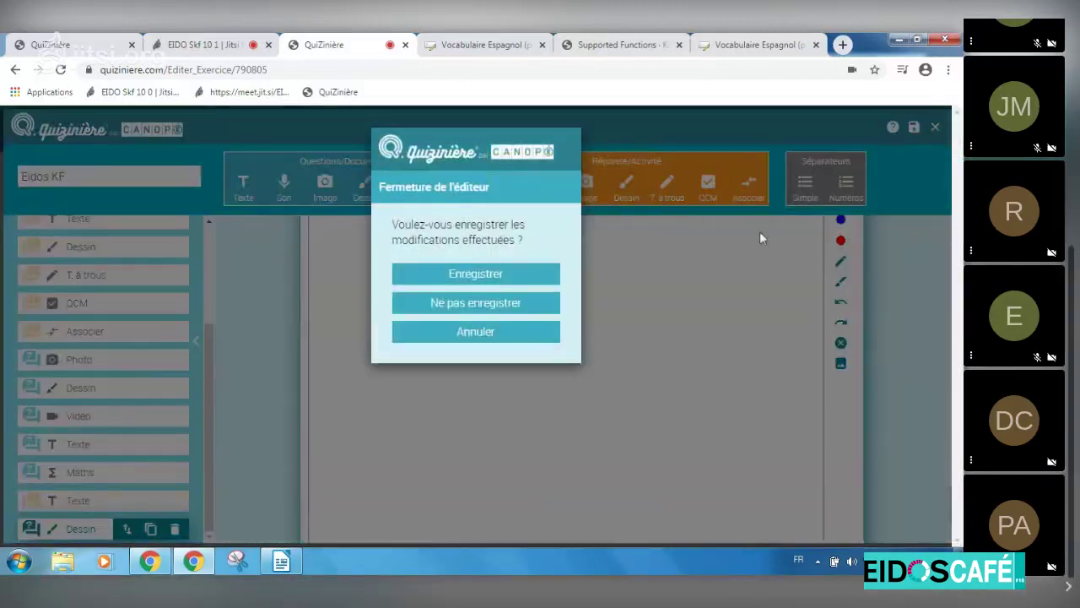
pyautogui.click(537, 338)
pyautogui.click(207, 45)
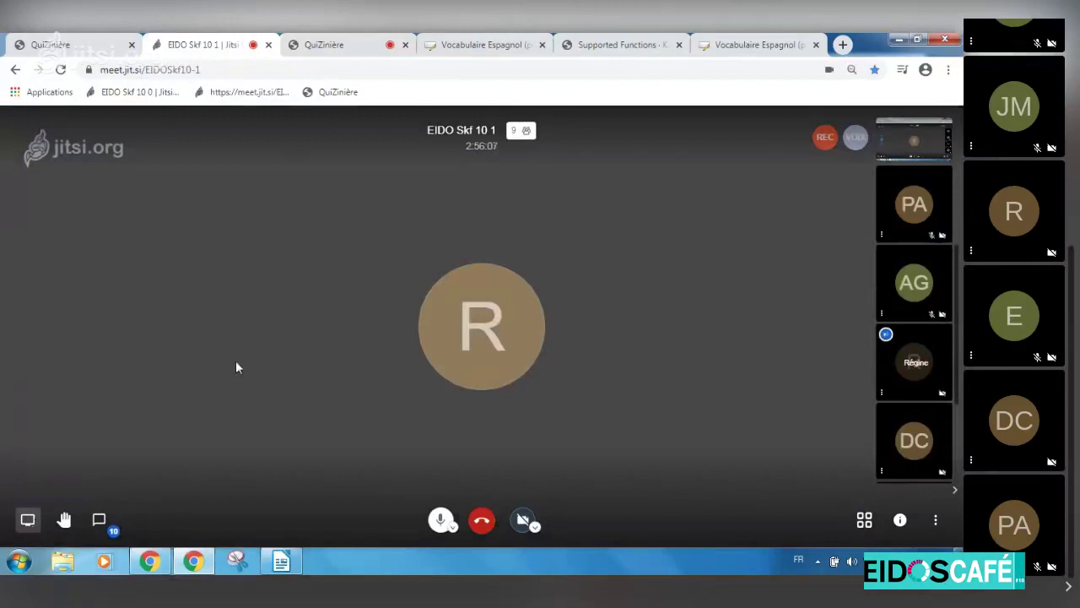
pyautogui.click(340, 44)
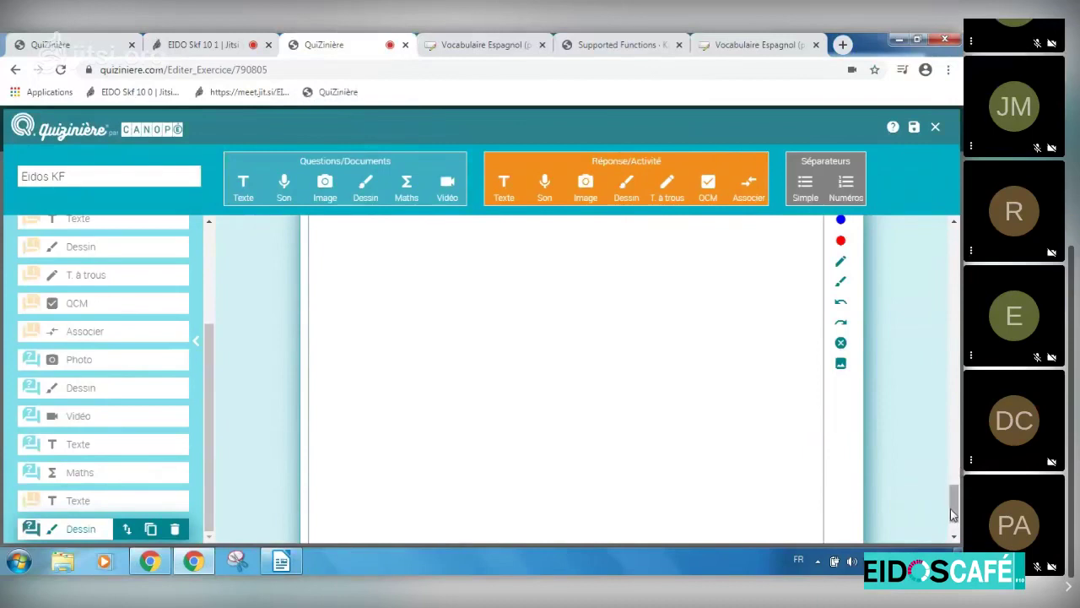
pyautogui.click(936, 128)
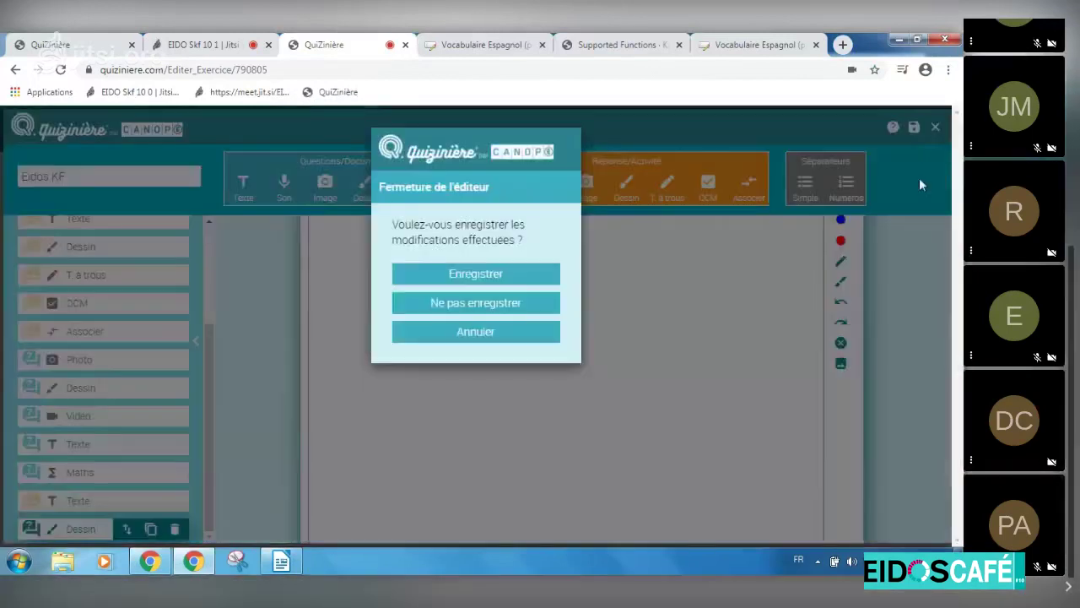
pyautogui.click(509, 304)
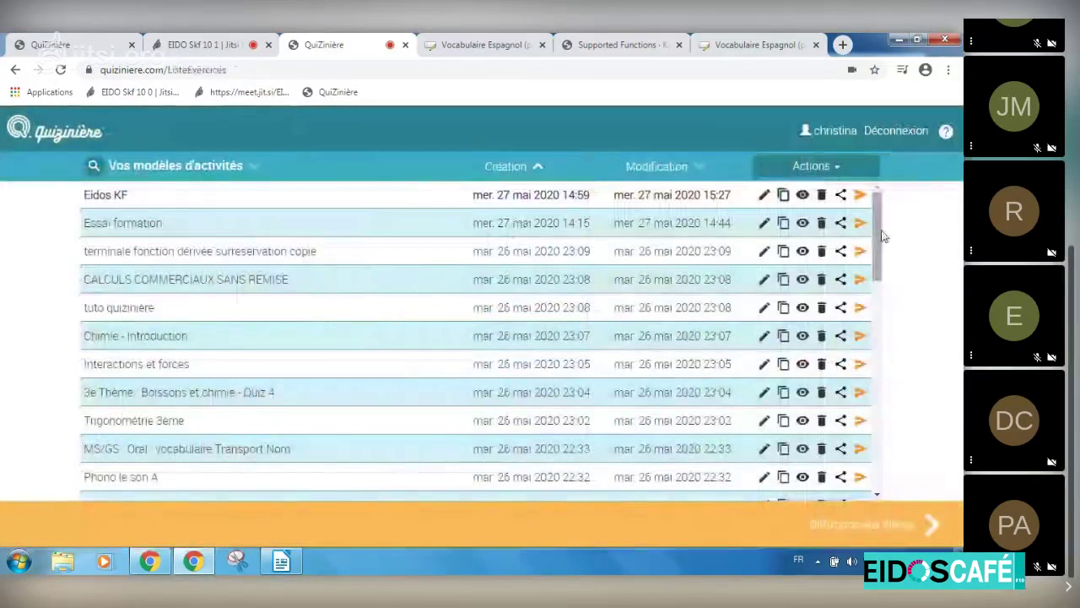
# Preview the Bilan Maths CE2 - 11/05/2020 activity and capture its heading and first exercise with Outil Capture.
pyautogui.moveTo(882, 237); pyautogui.dragTo(886, 472)
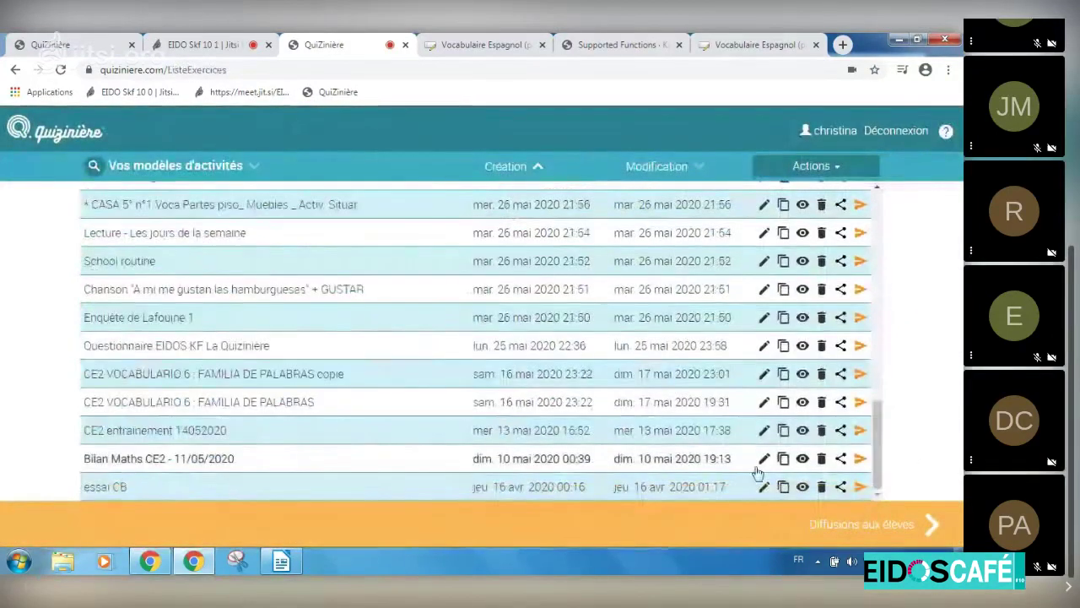
pyautogui.click(803, 458)
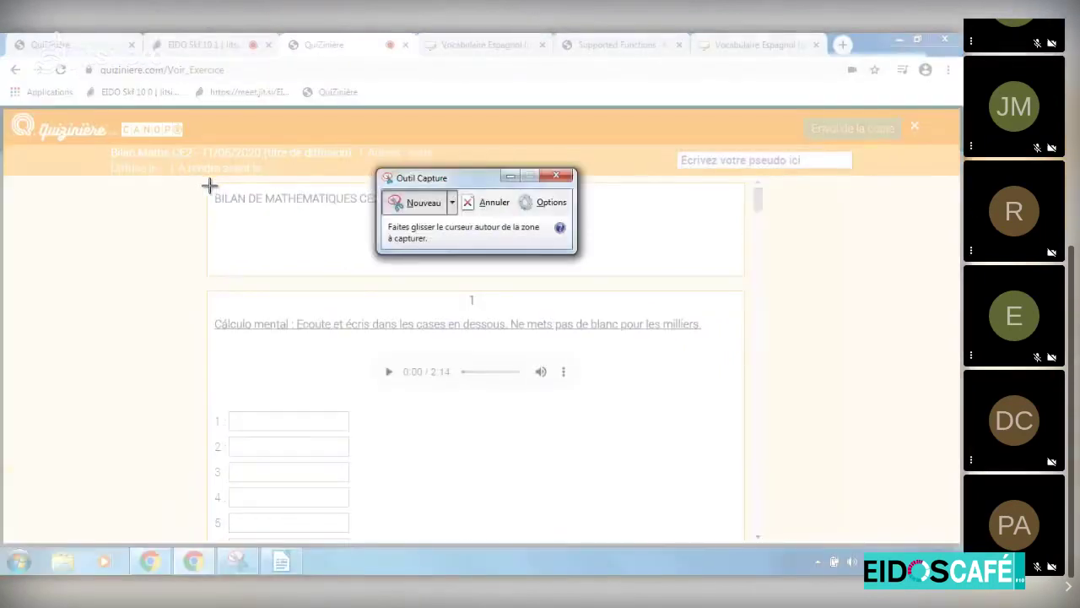
pyautogui.moveTo(203, 180); pyautogui.dragTo(750, 553)
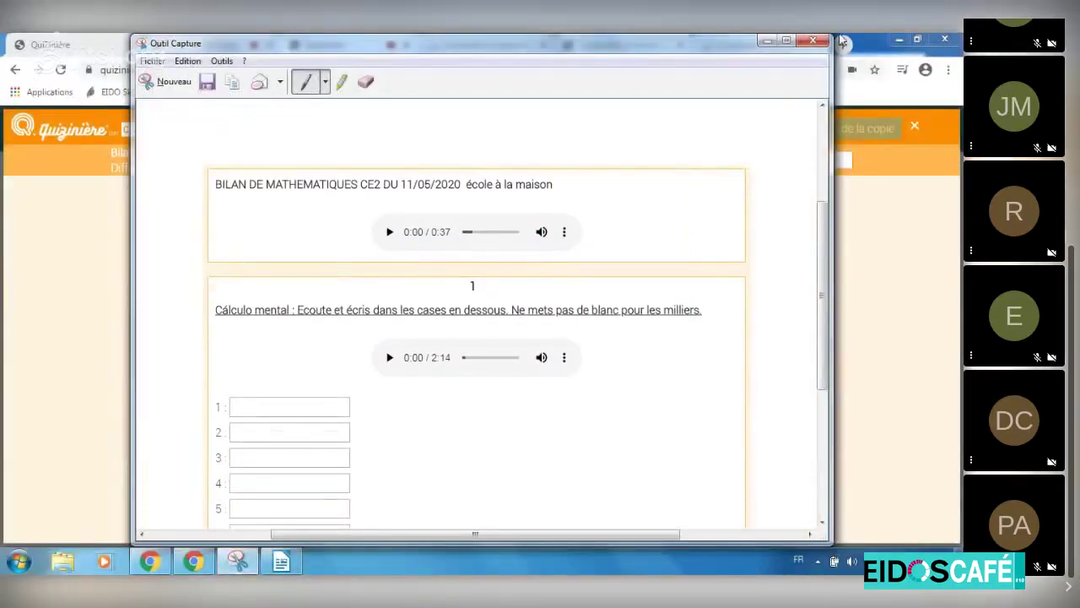
# Discard the screen capture without saving it and close the Bilan Maths CE2 preview.
pyautogui.click(815, 40)
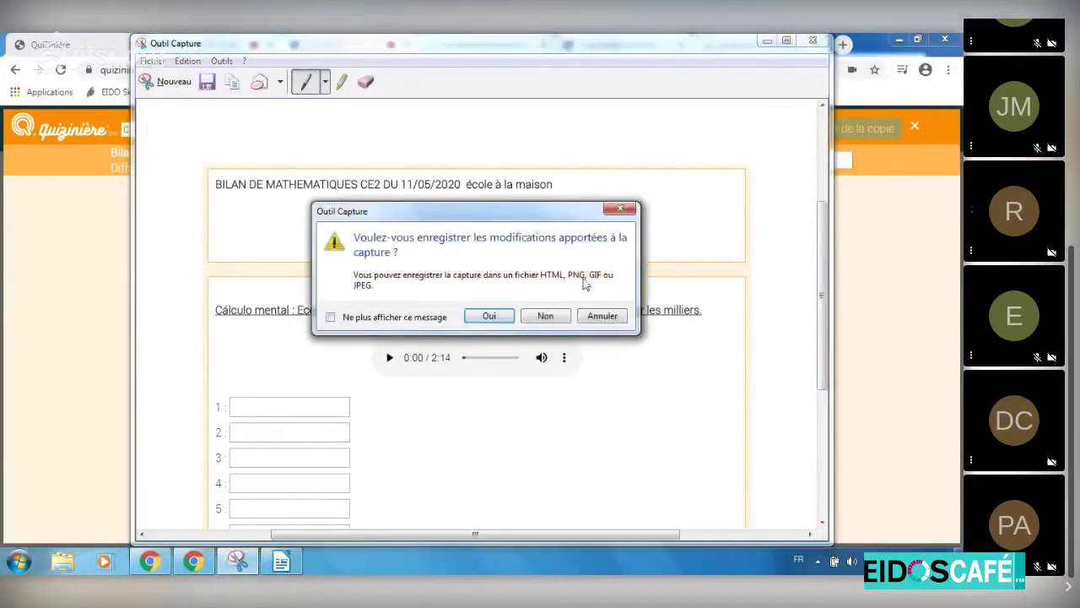
pyautogui.click(560, 316)
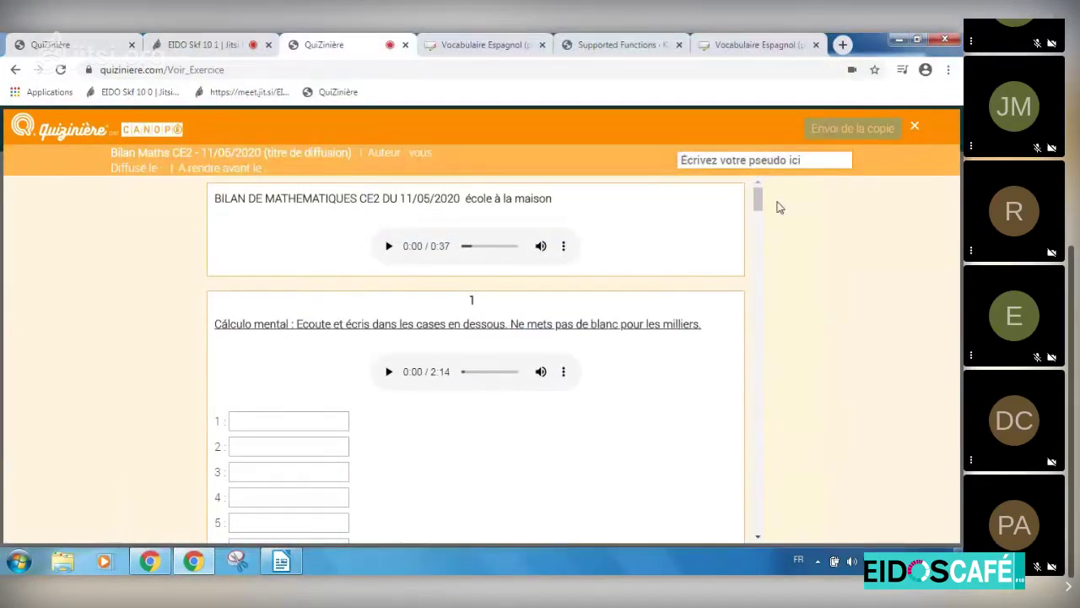
pyautogui.click(918, 128)
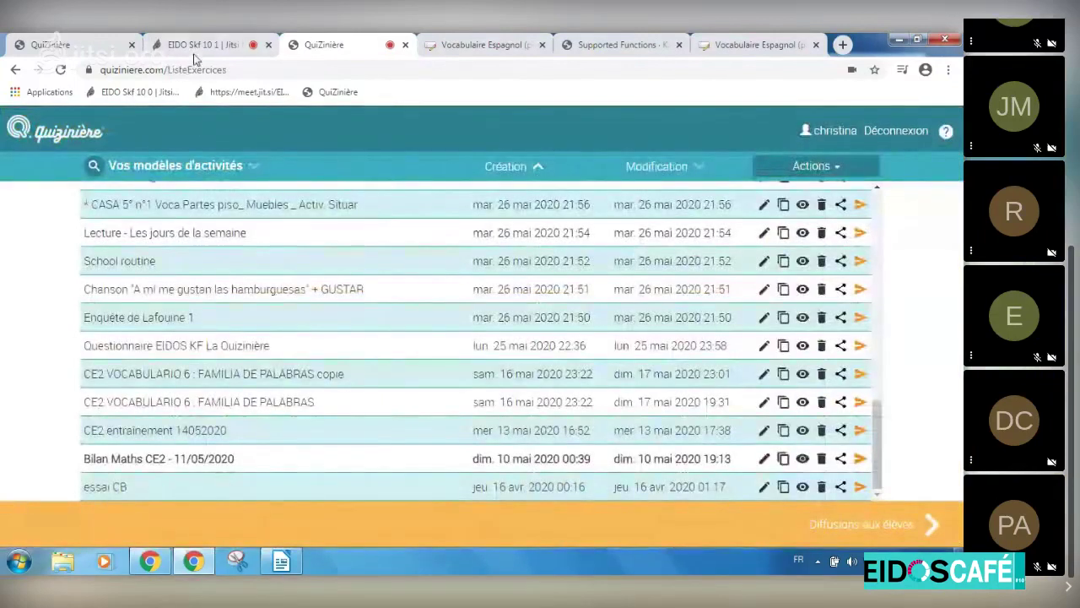
# Check the Jitsi meeting, switch to the quizinière document in LibreOffice Writer and examine its Avantages and Inconvénients lists.
pyautogui.click(194, 48)
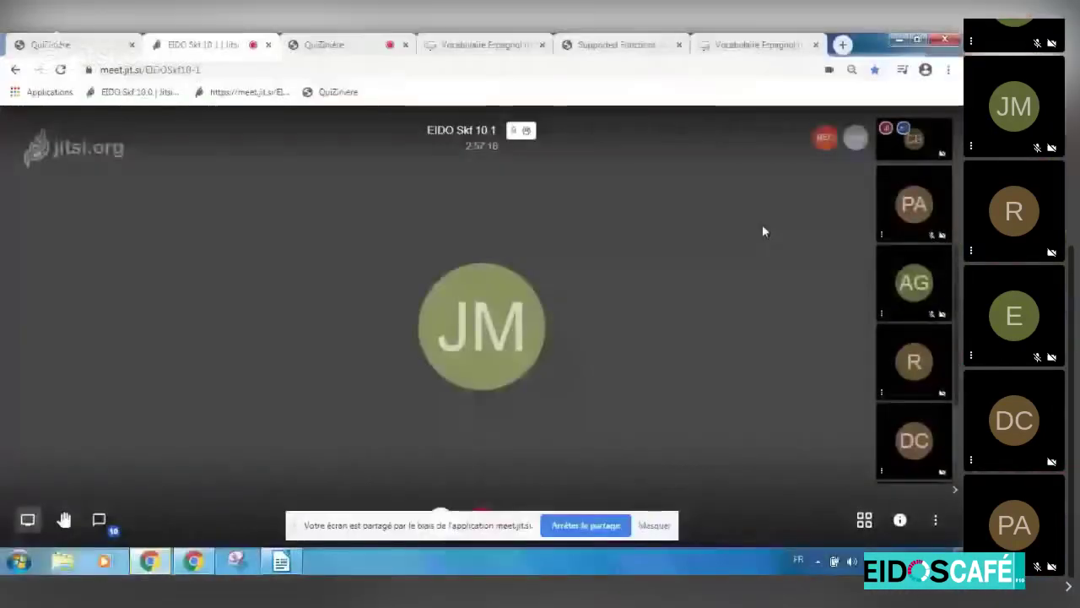
pyautogui.click(893, 39)
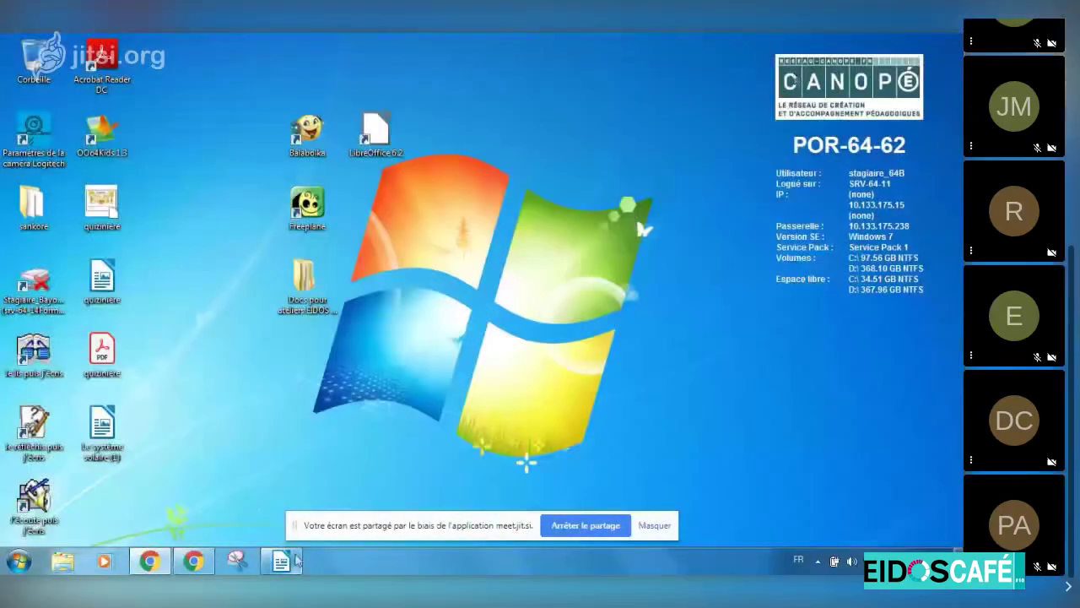
pyautogui.click(294, 561)
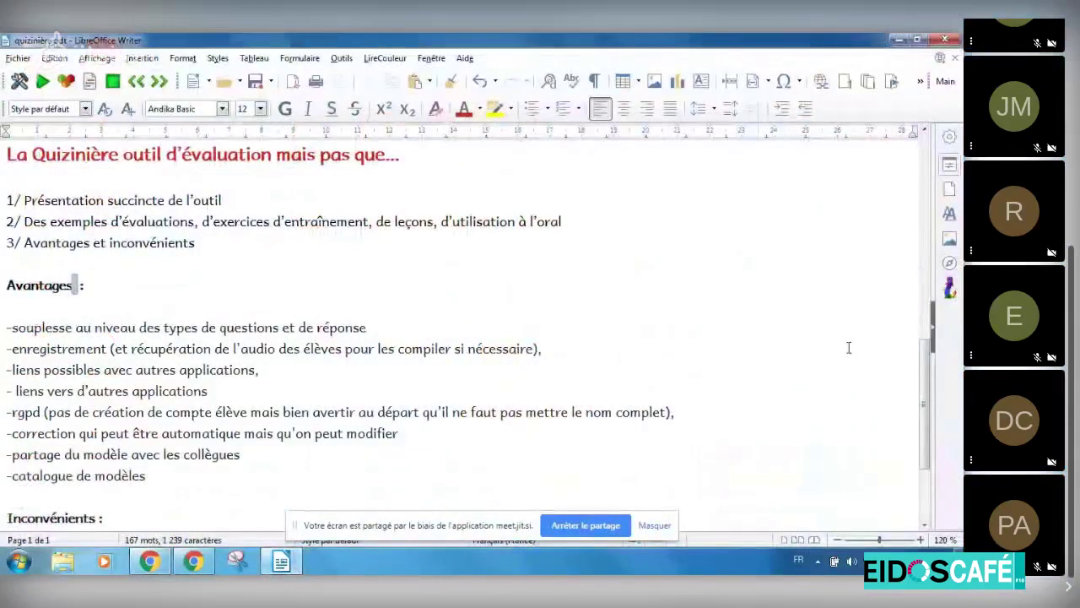
pyautogui.moveTo(925, 361); pyautogui.dragTo(929, 403)
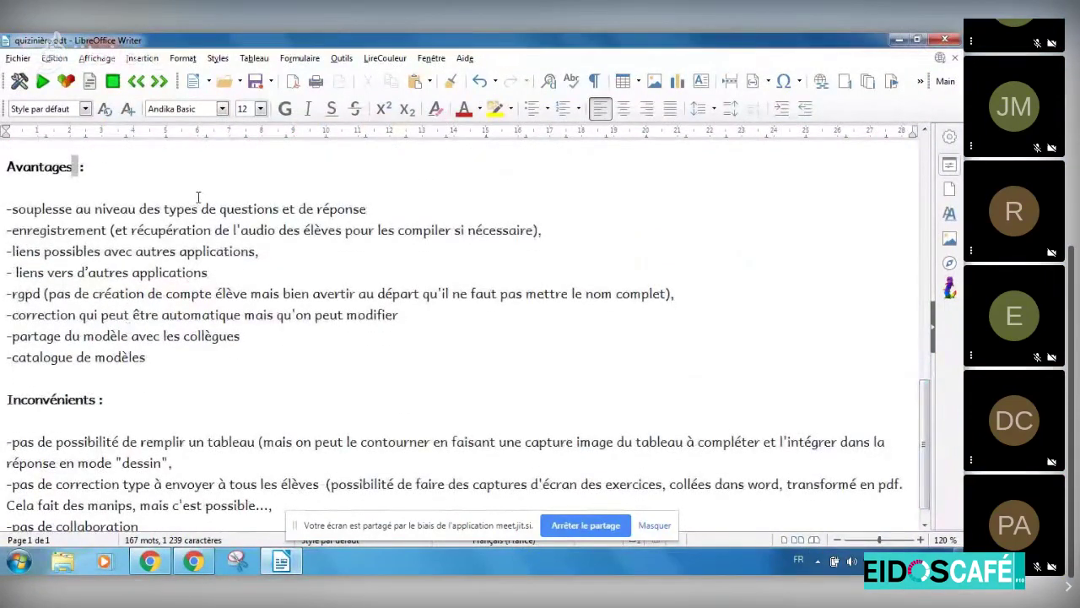